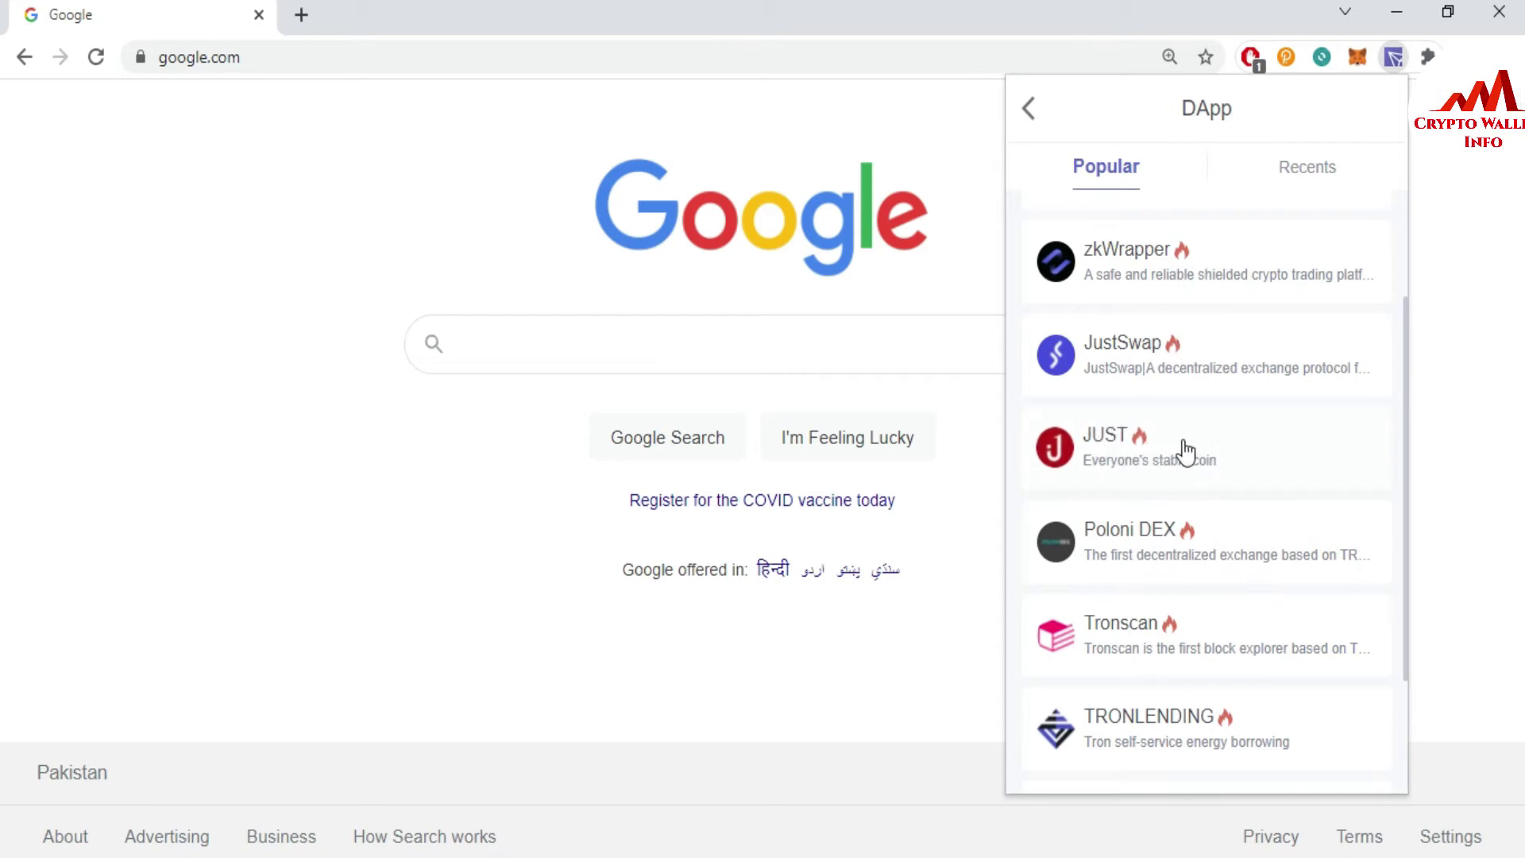
Step: Launch JUST from TronLink's DApp list and log in with TronLink to reach the connection request
left_click(1183, 442)
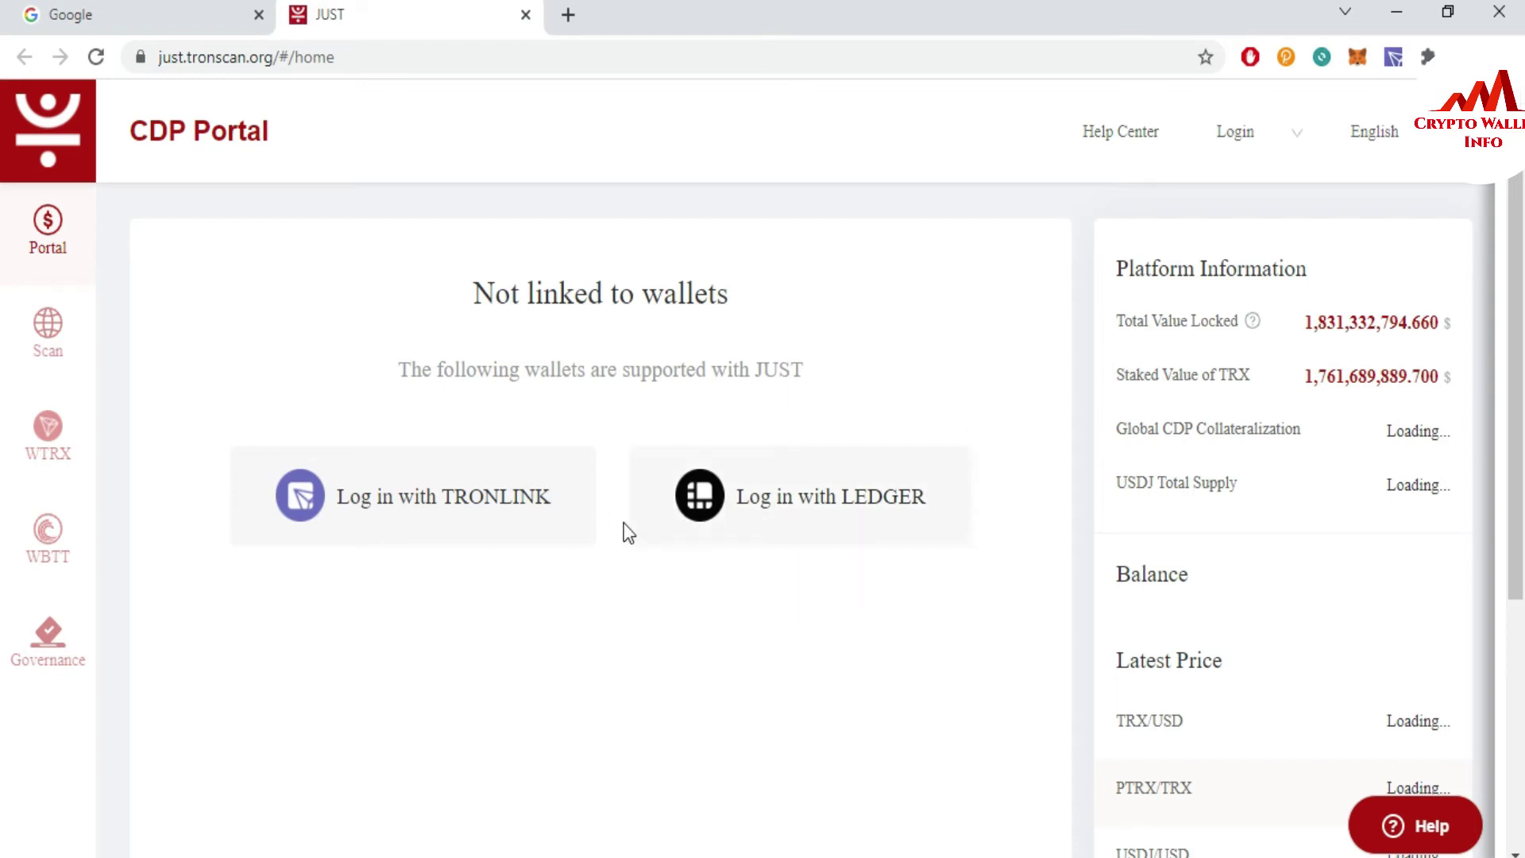
left_click(449, 502)
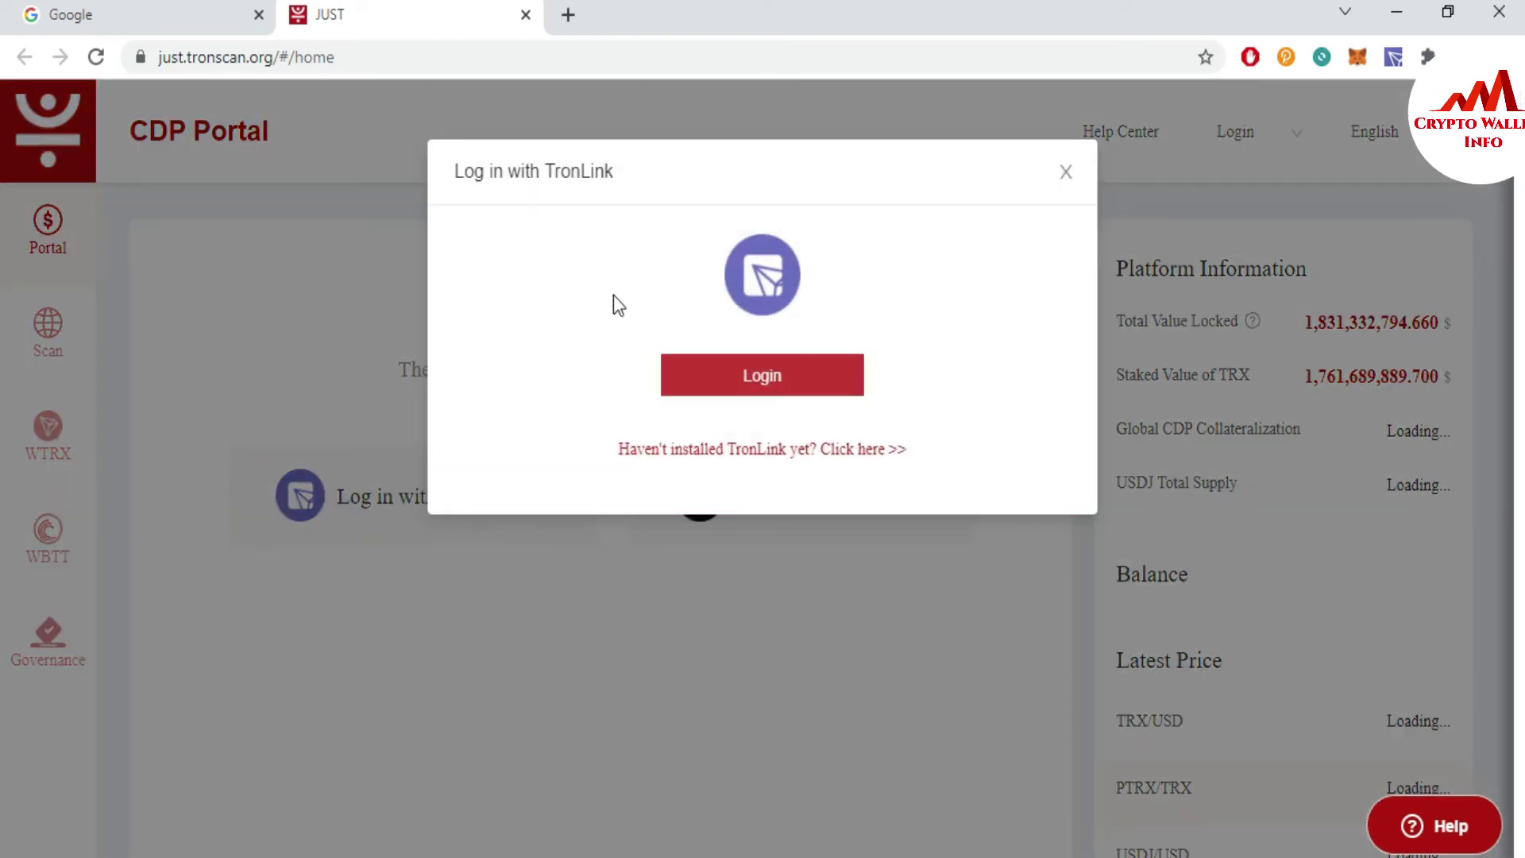
left_click(776, 385)
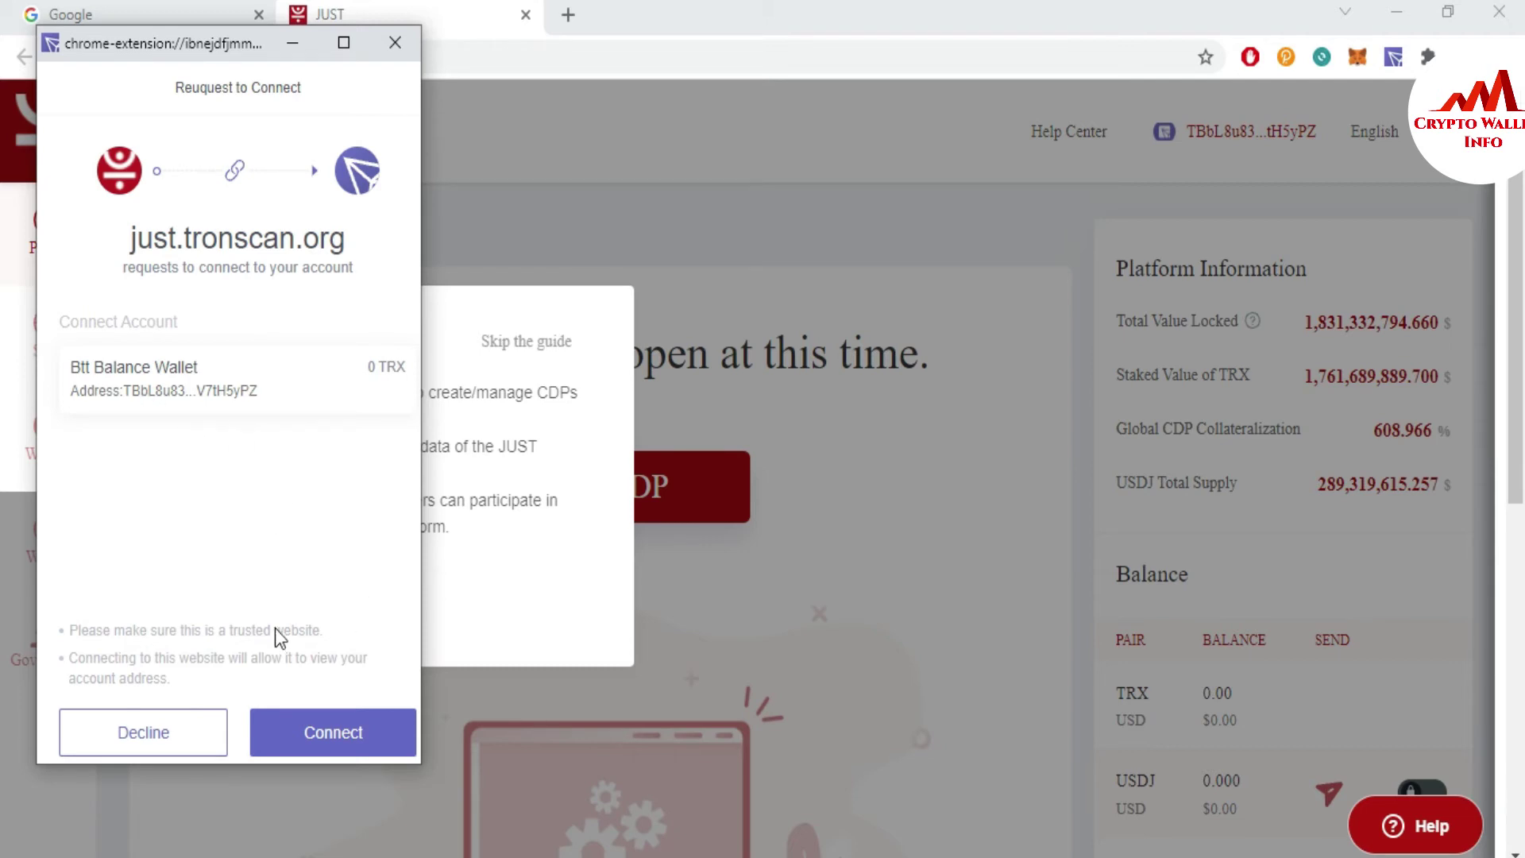
Step: Approve connecting just.tronscan.org to the wallet and step through the whole introductory guide
left_click(328, 739)
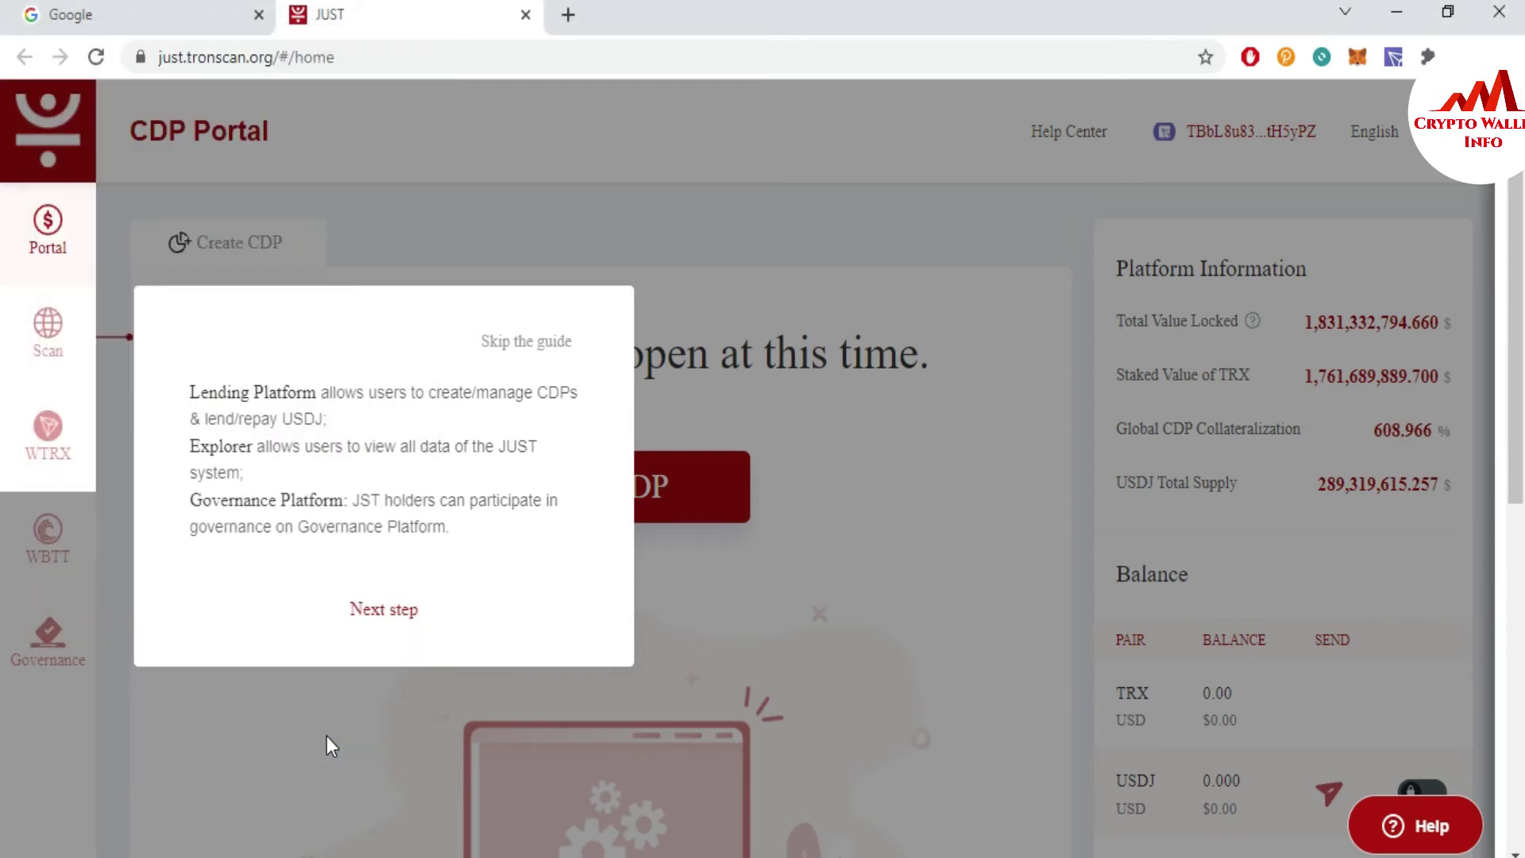
left_click(381, 617)
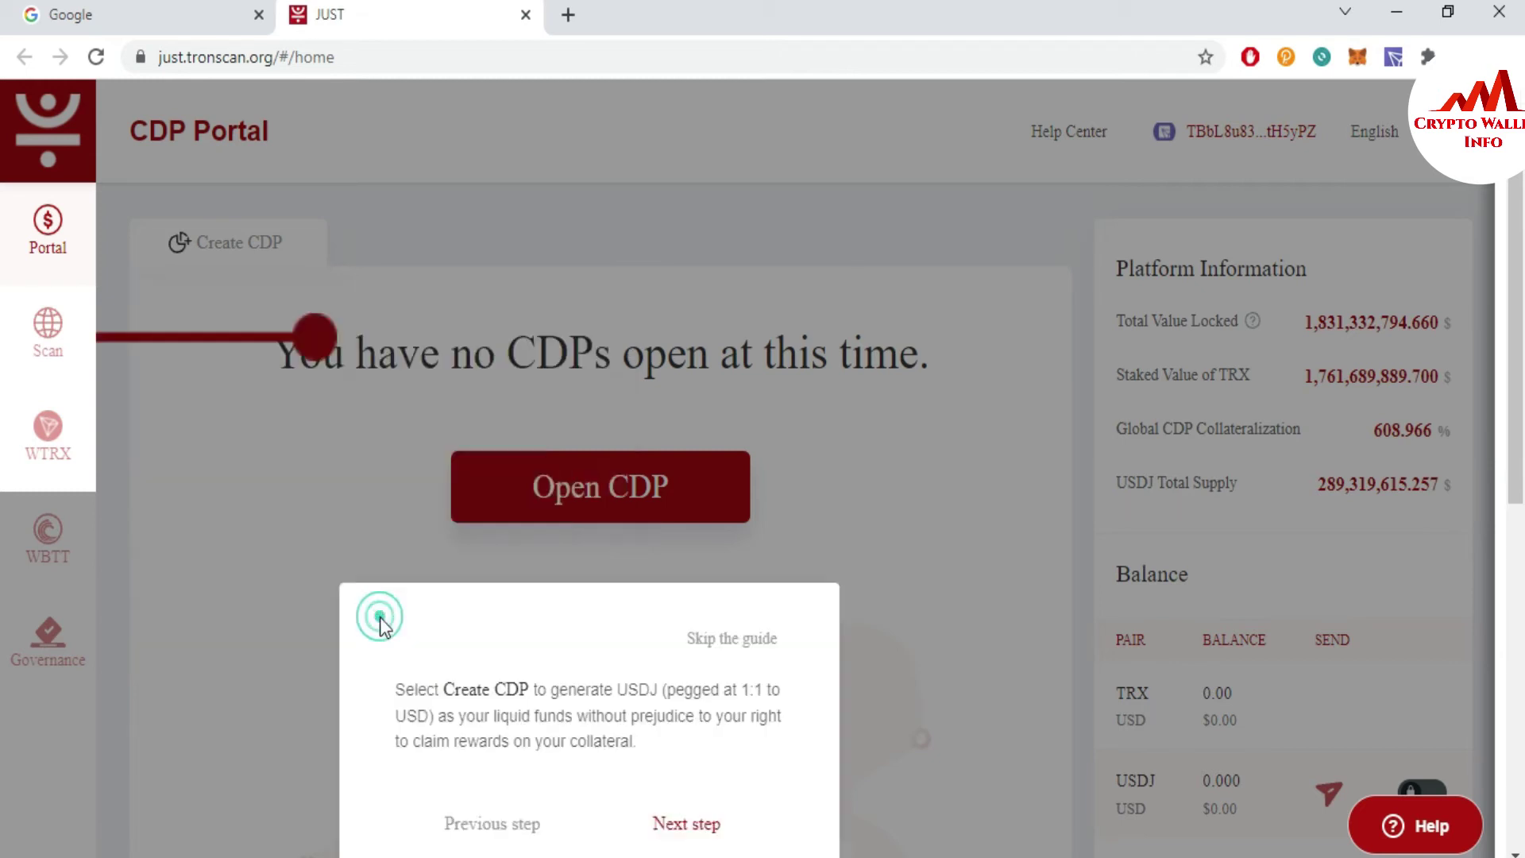
left_click(674, 826)
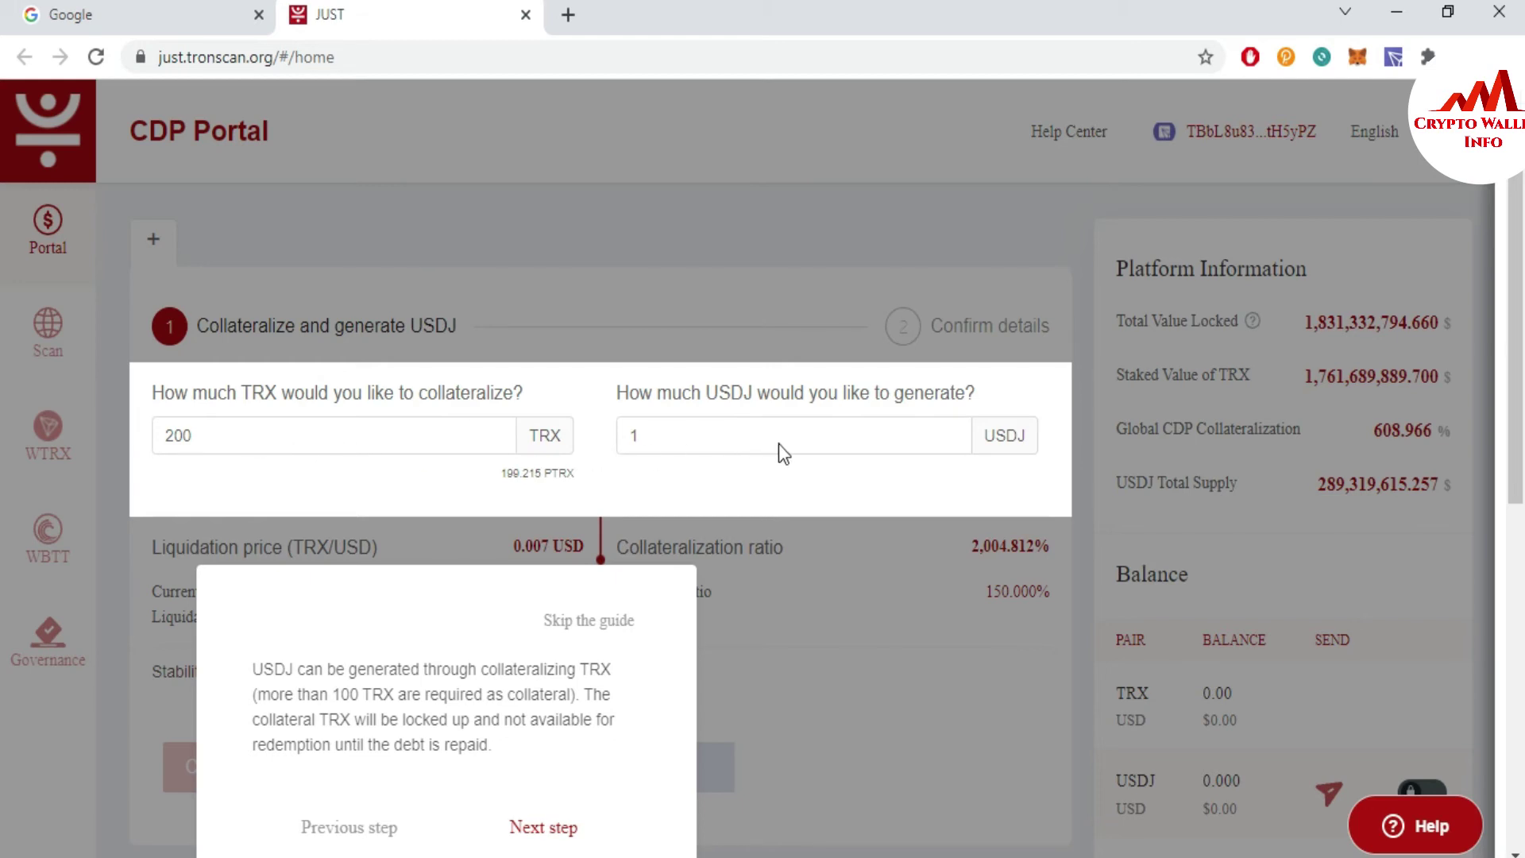
left_click(657, 437)
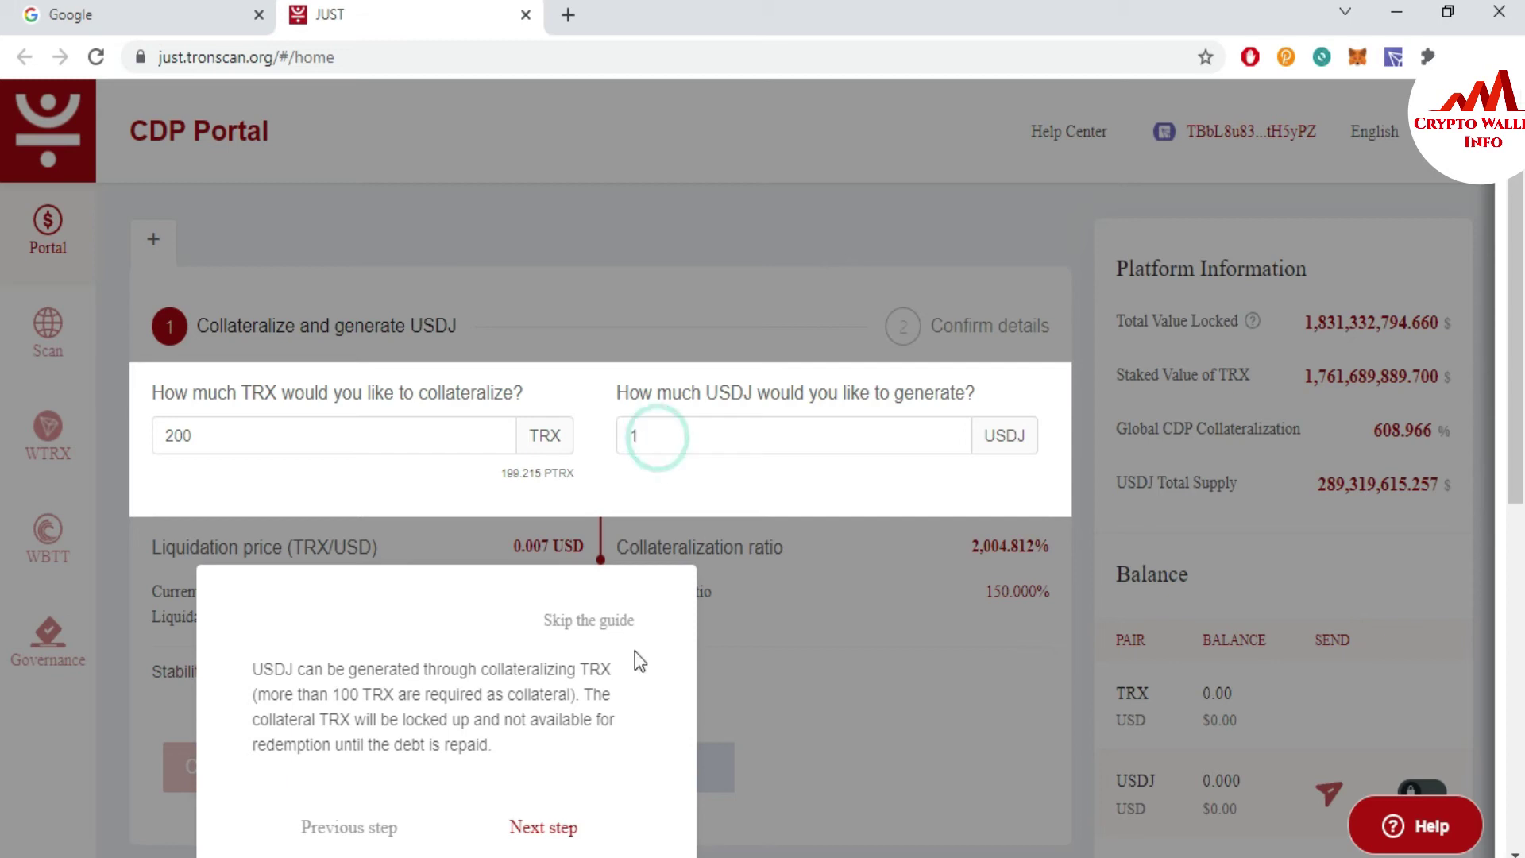
left_click(548, 828)
left_click(547, 831)
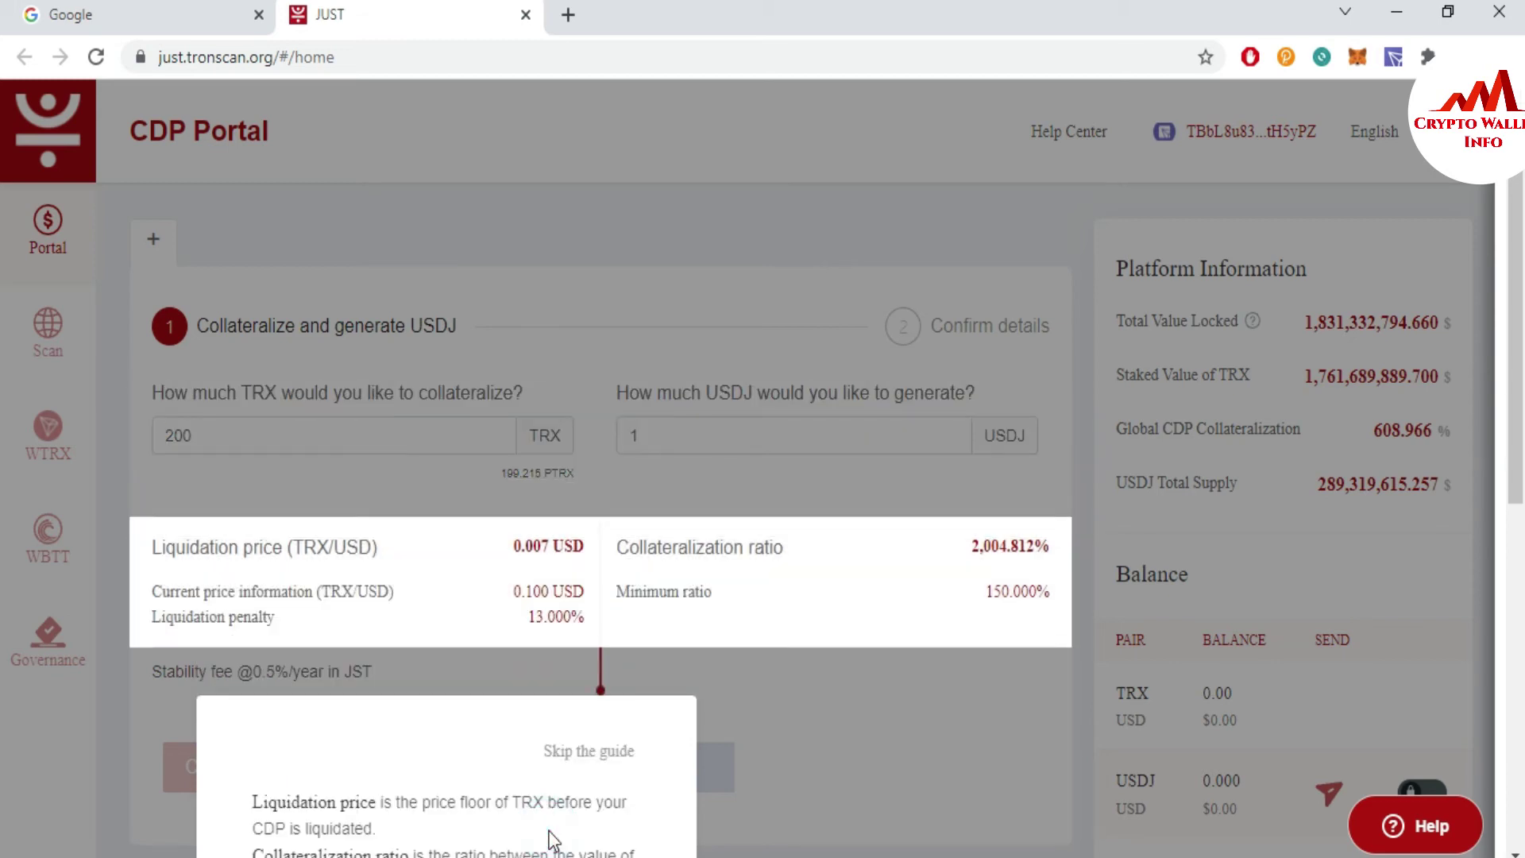
scroll(854, 794, "down", 3)
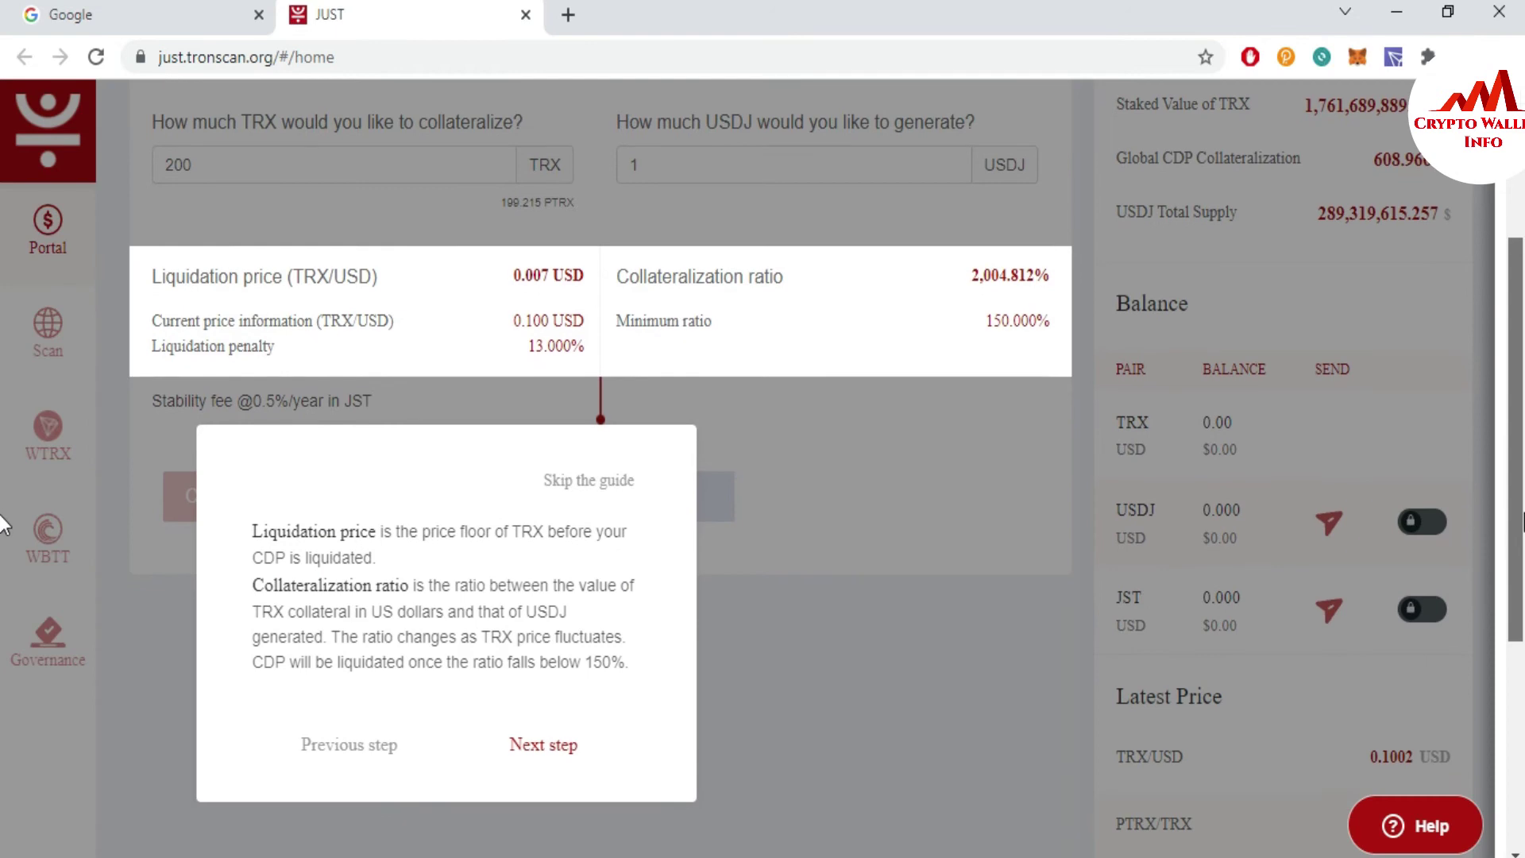
left_click(547, 741)
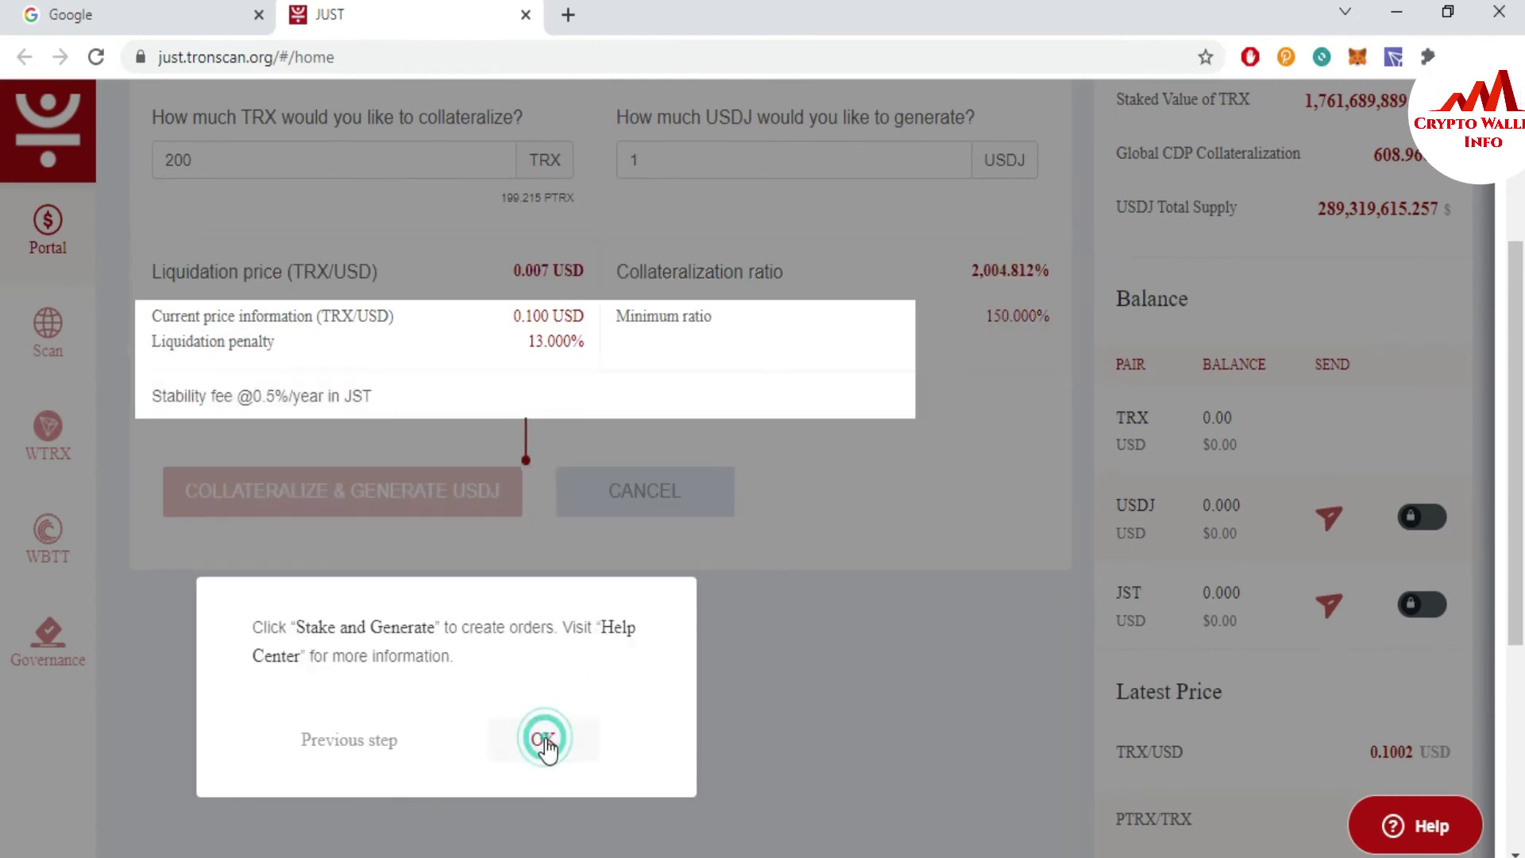
left_click(547, 743)
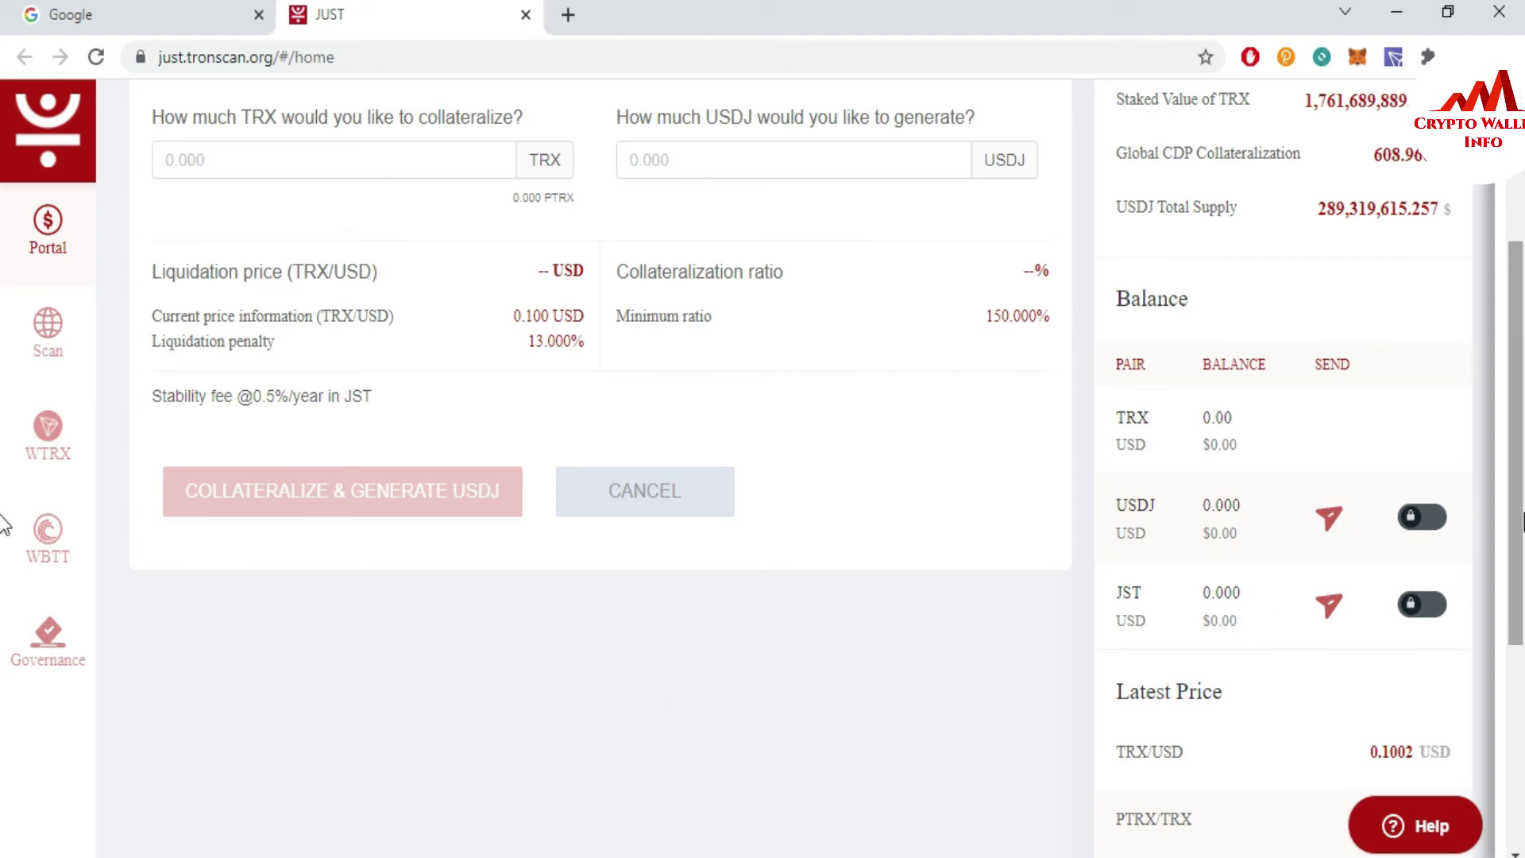
Step: Enter 5000 TRX as the CDP collateral, leaving the USDJ amount unchanged
scroll(1235, 627, "up", 4)
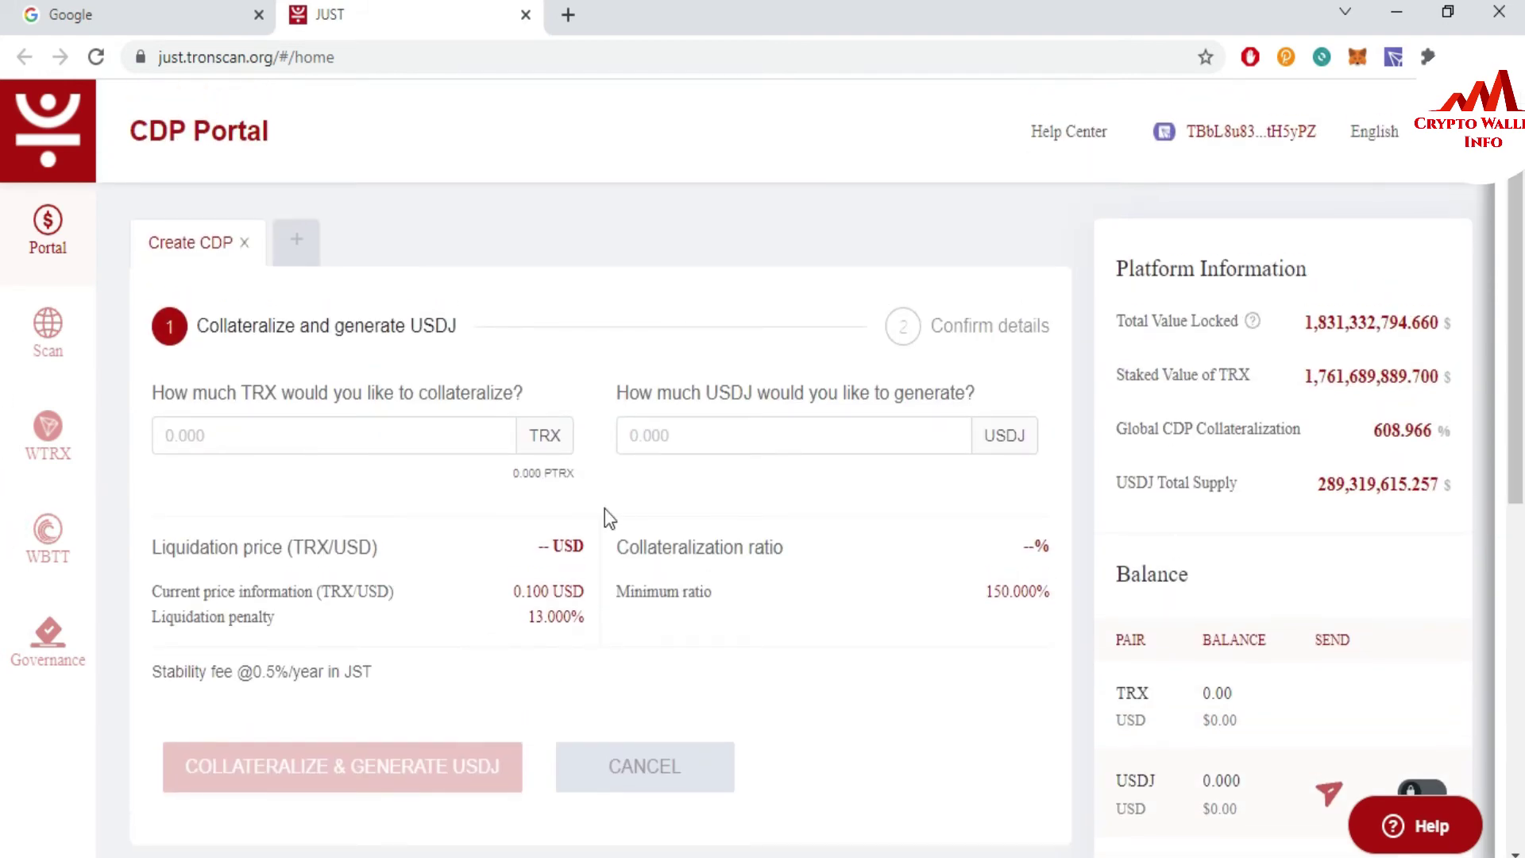
left_click(328, 423)
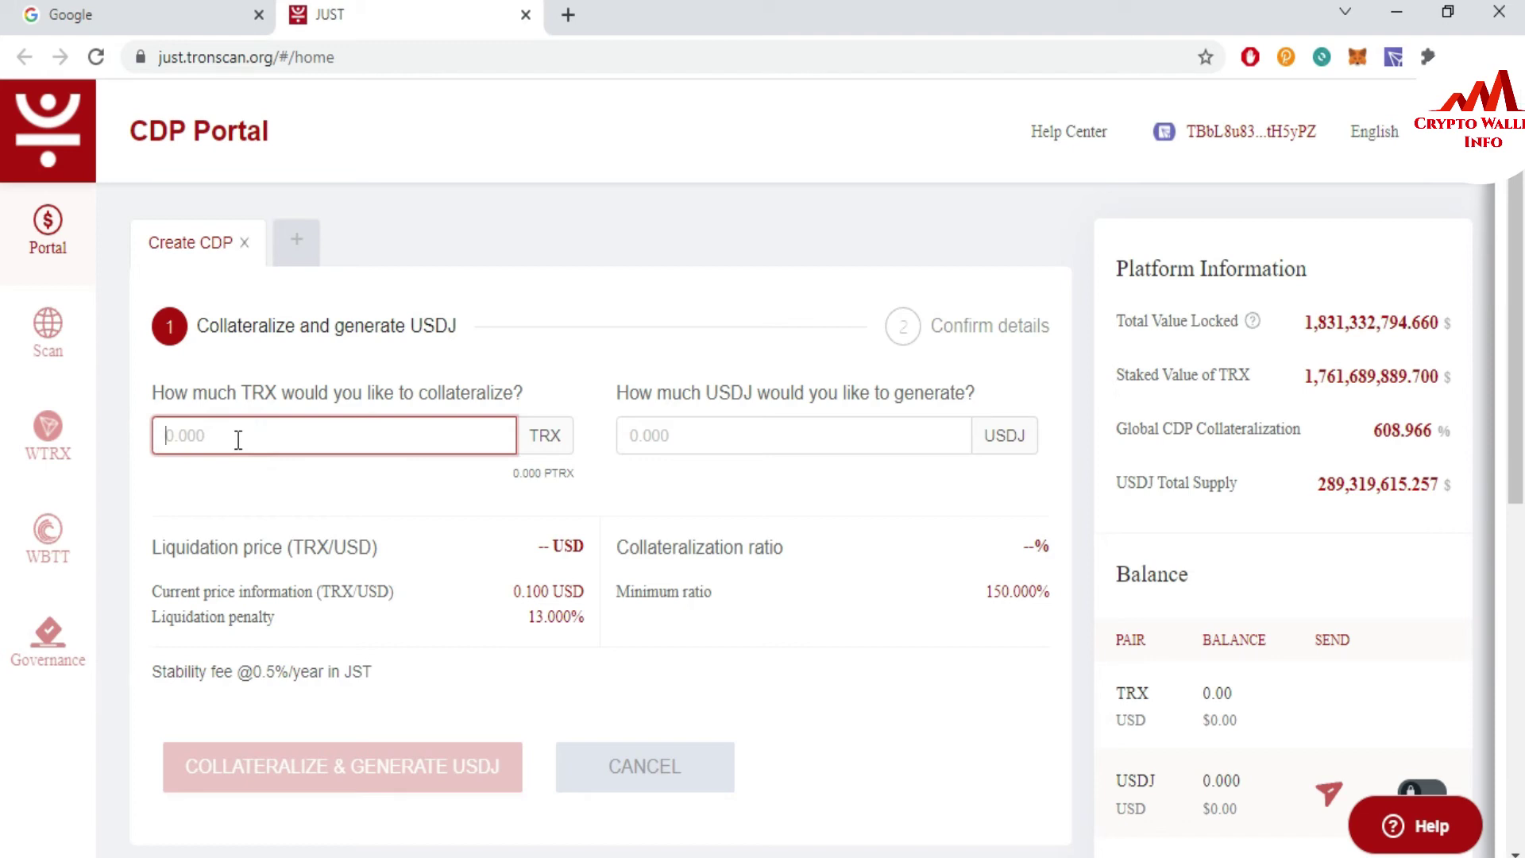
type("5000")
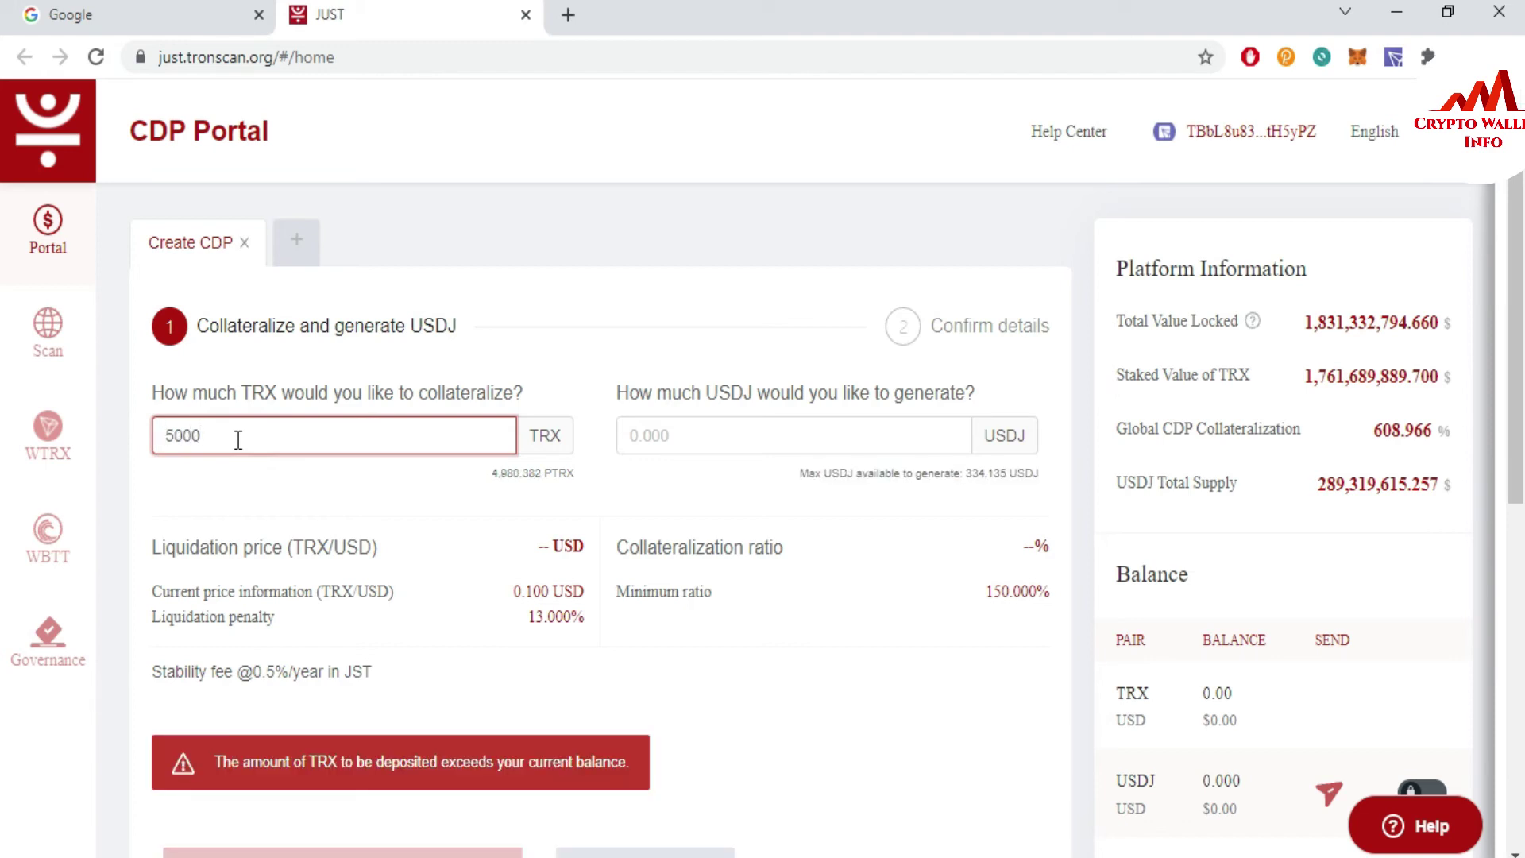
left_click(608, 469)
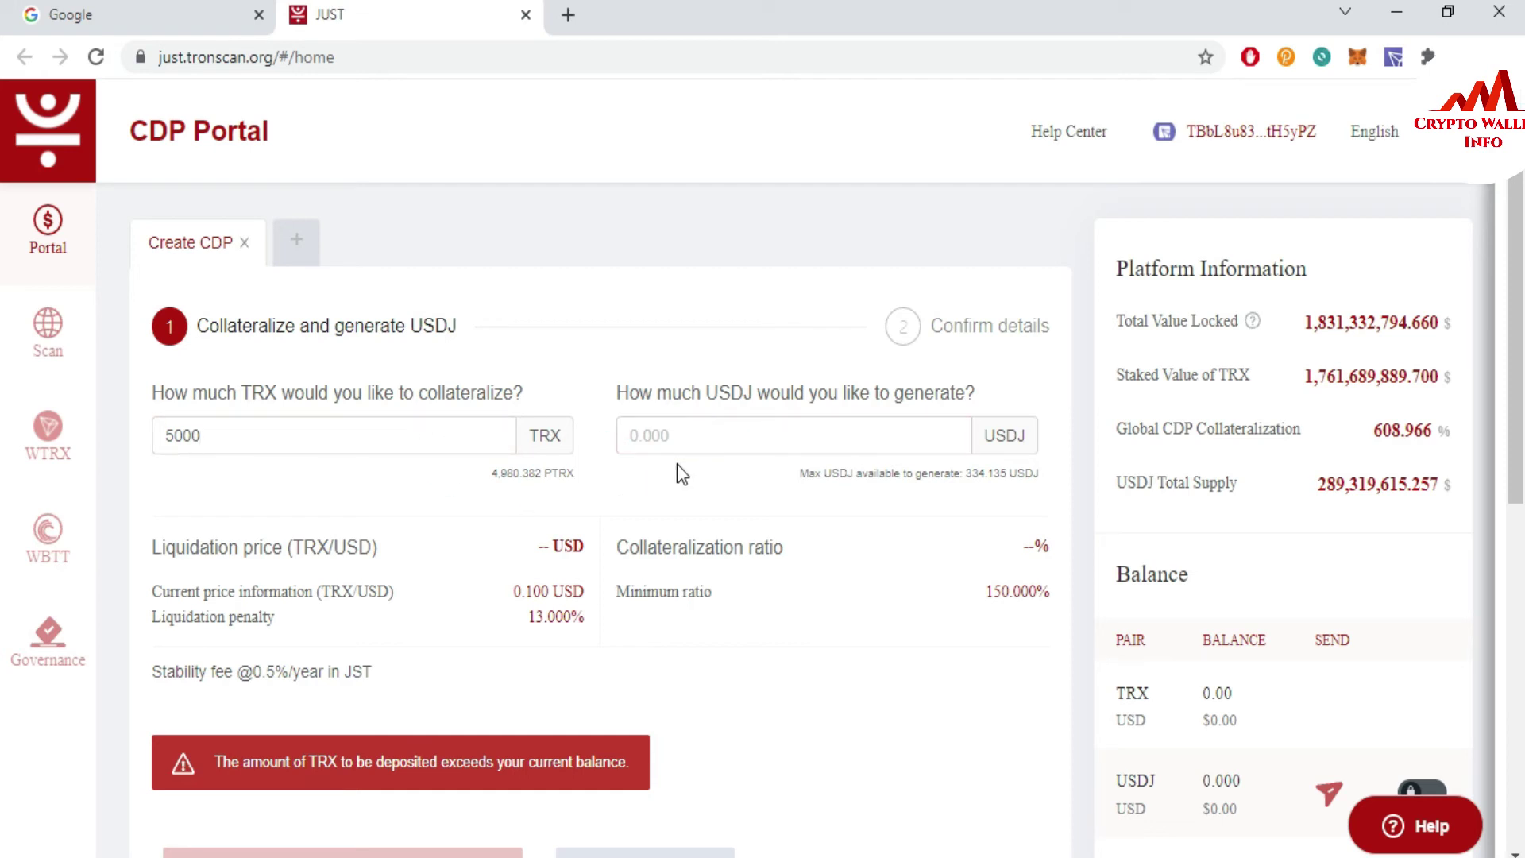
left_click(733, 436)
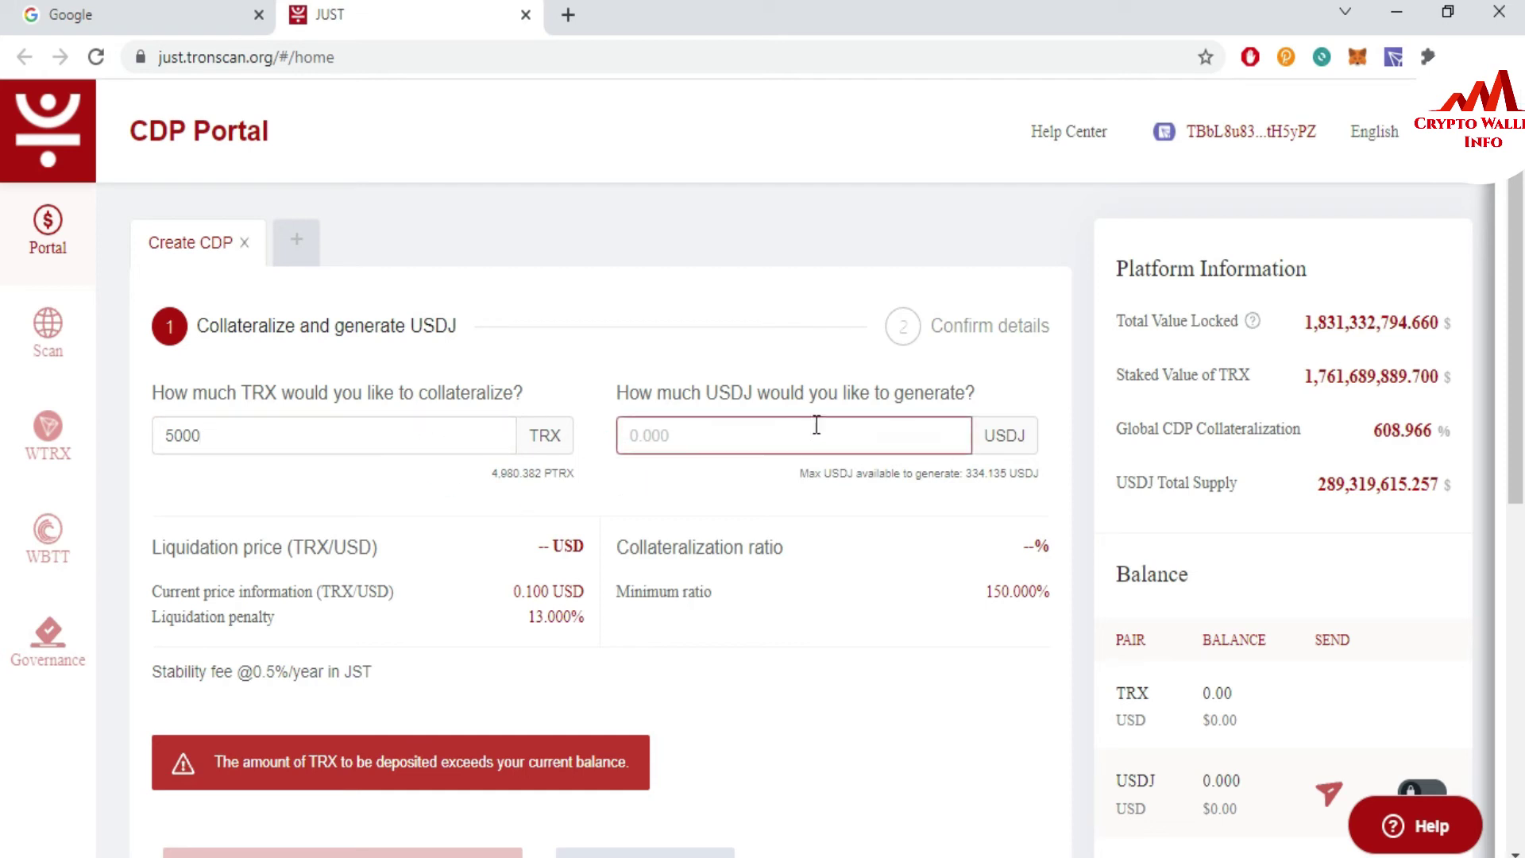
left_click(839, 475)
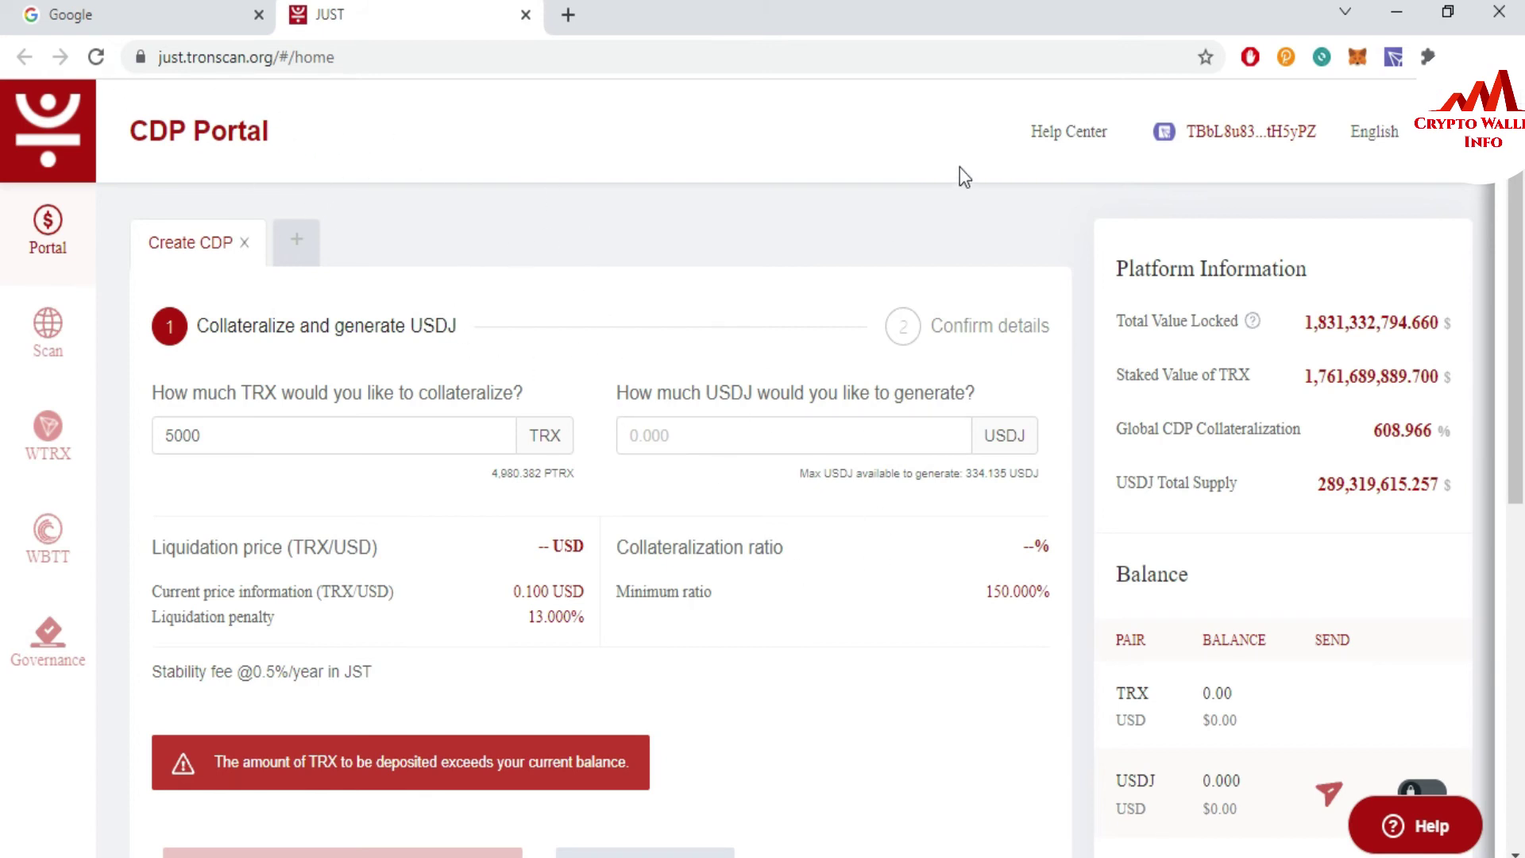
Step: Check the wallet account details, then launch JustLend from TronLink's popular DApps list
left_click(1192, 145)
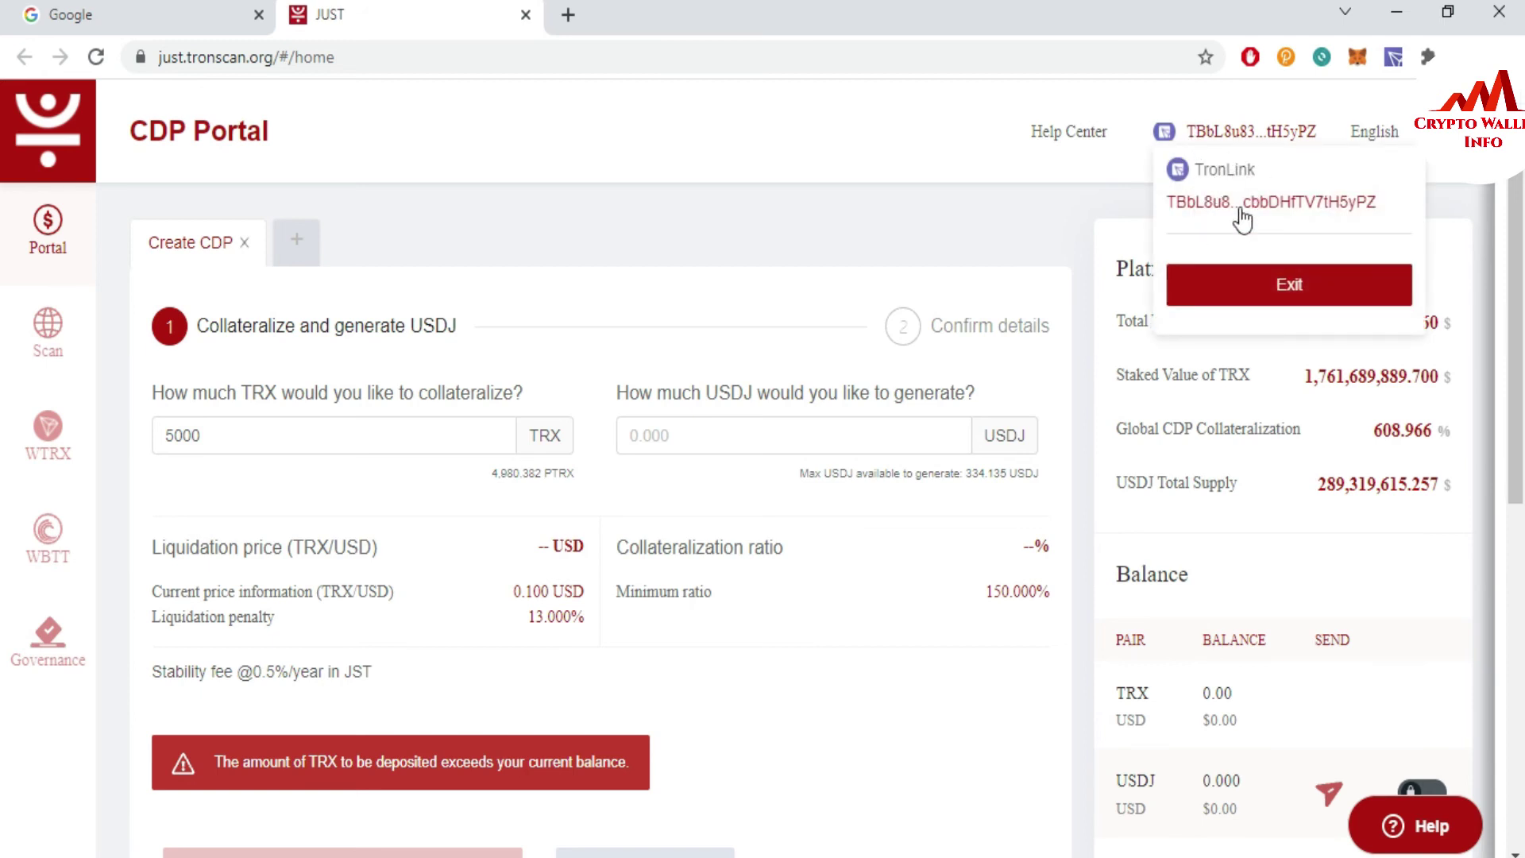
left_click(908, 229)
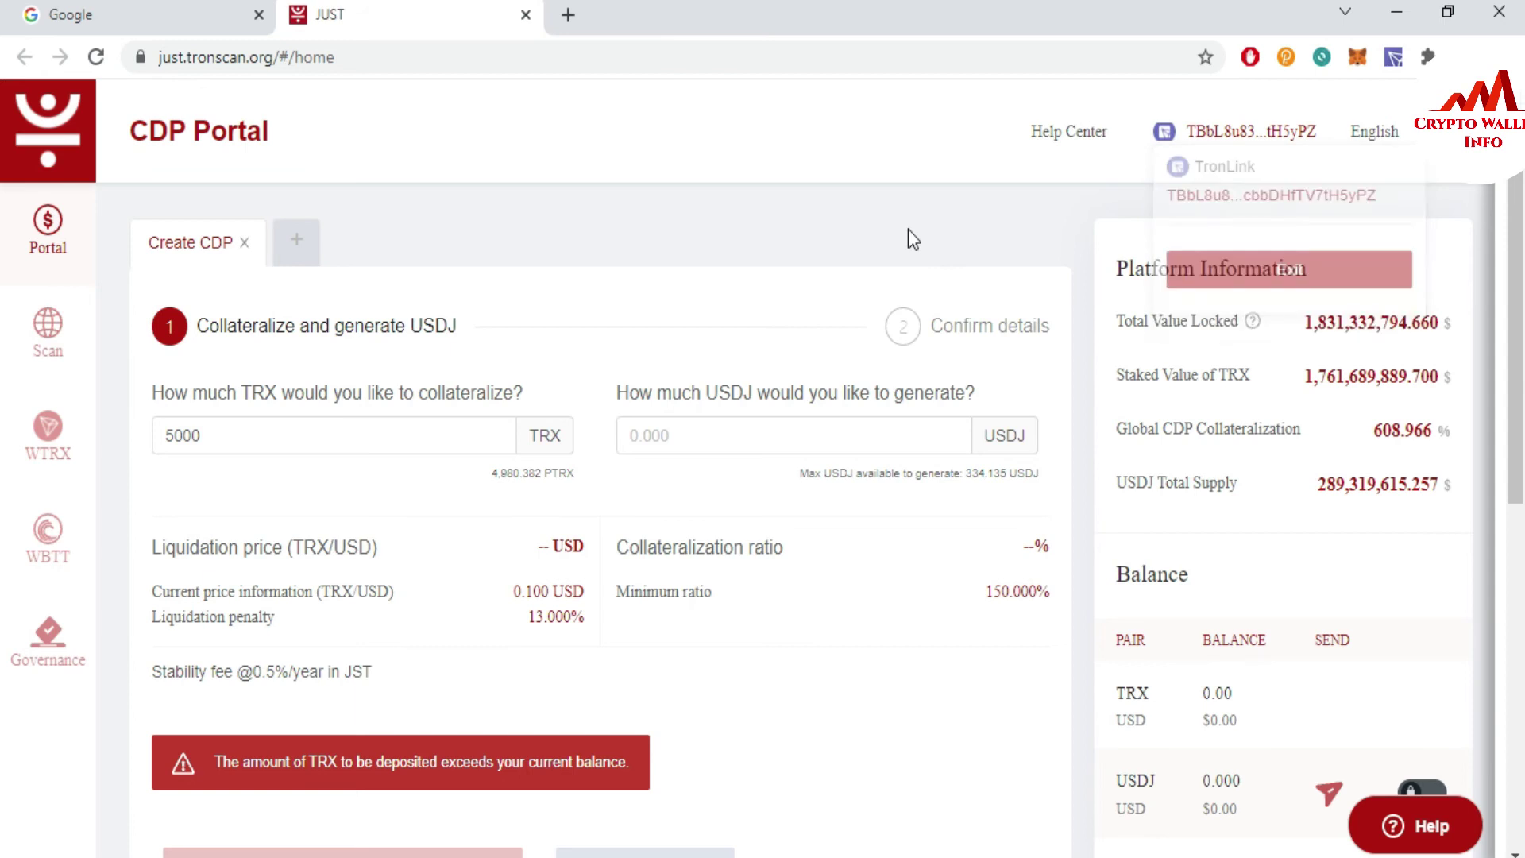
left_click(1393, 57)
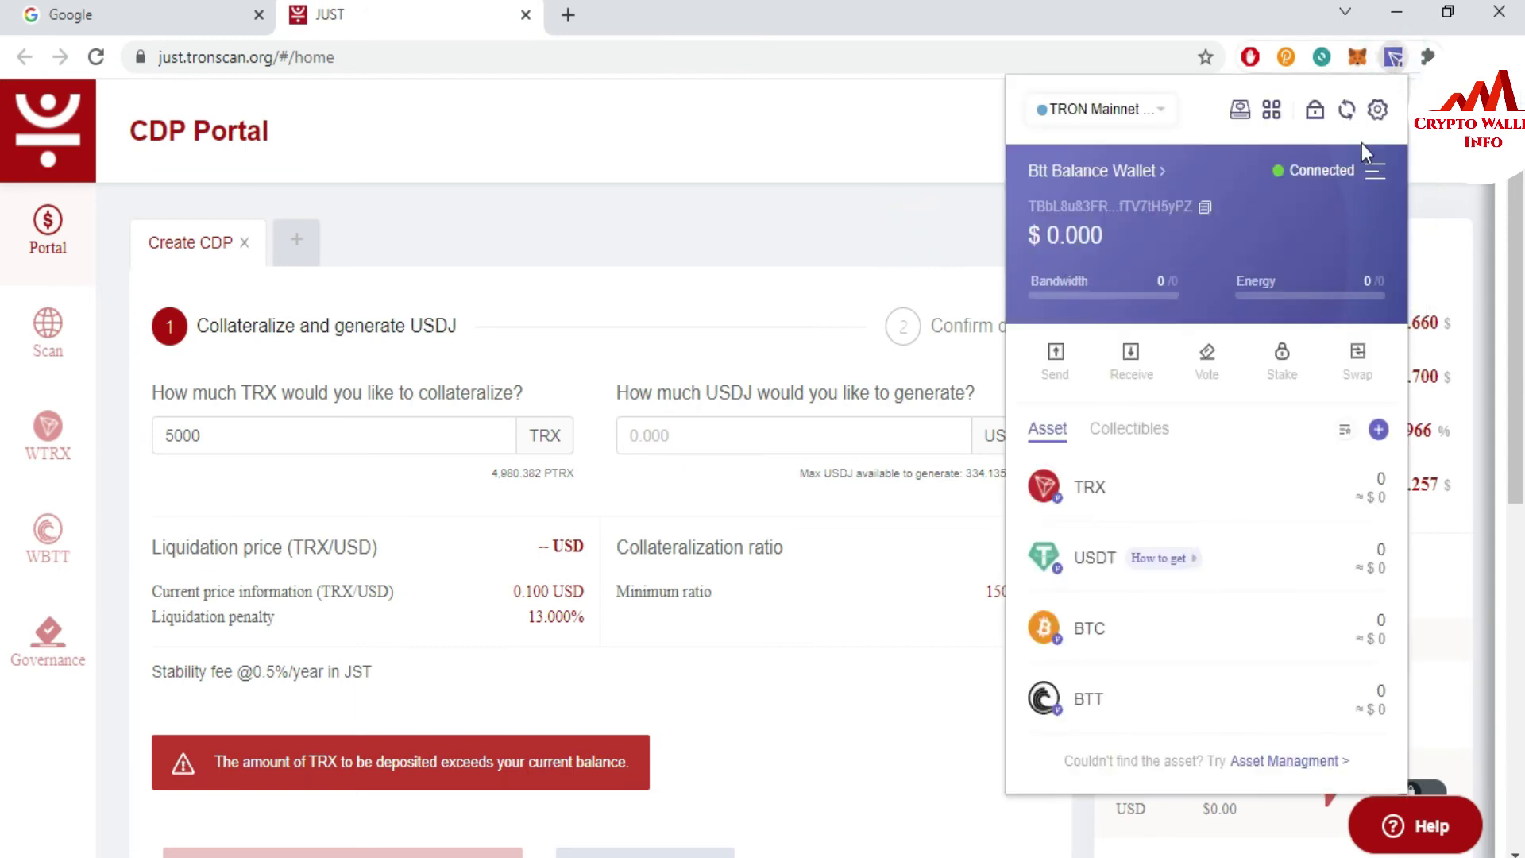
left_click(1272, 109)
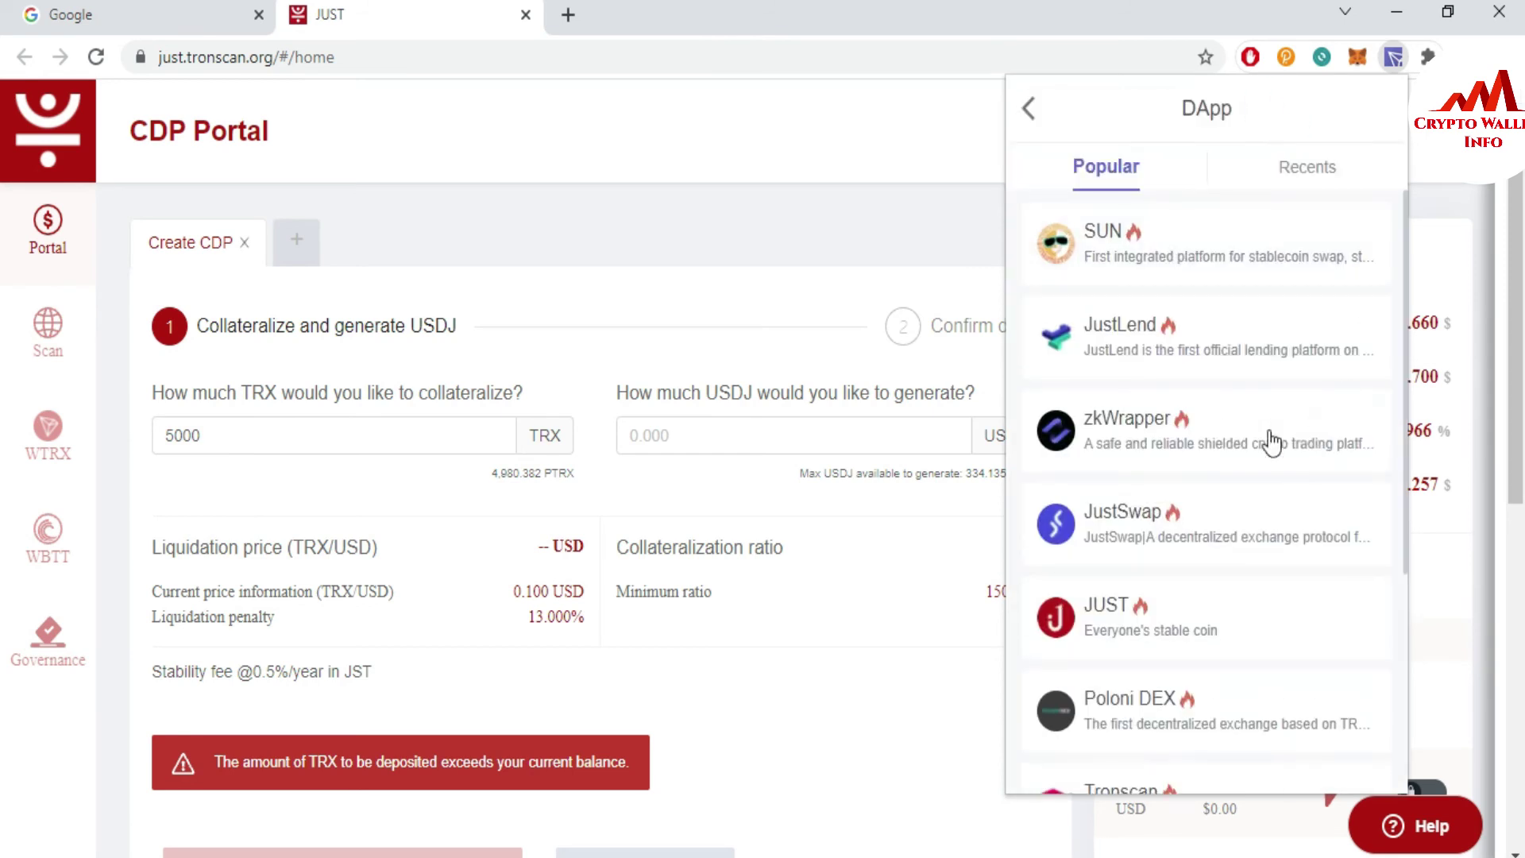
left_click(1116, 337)
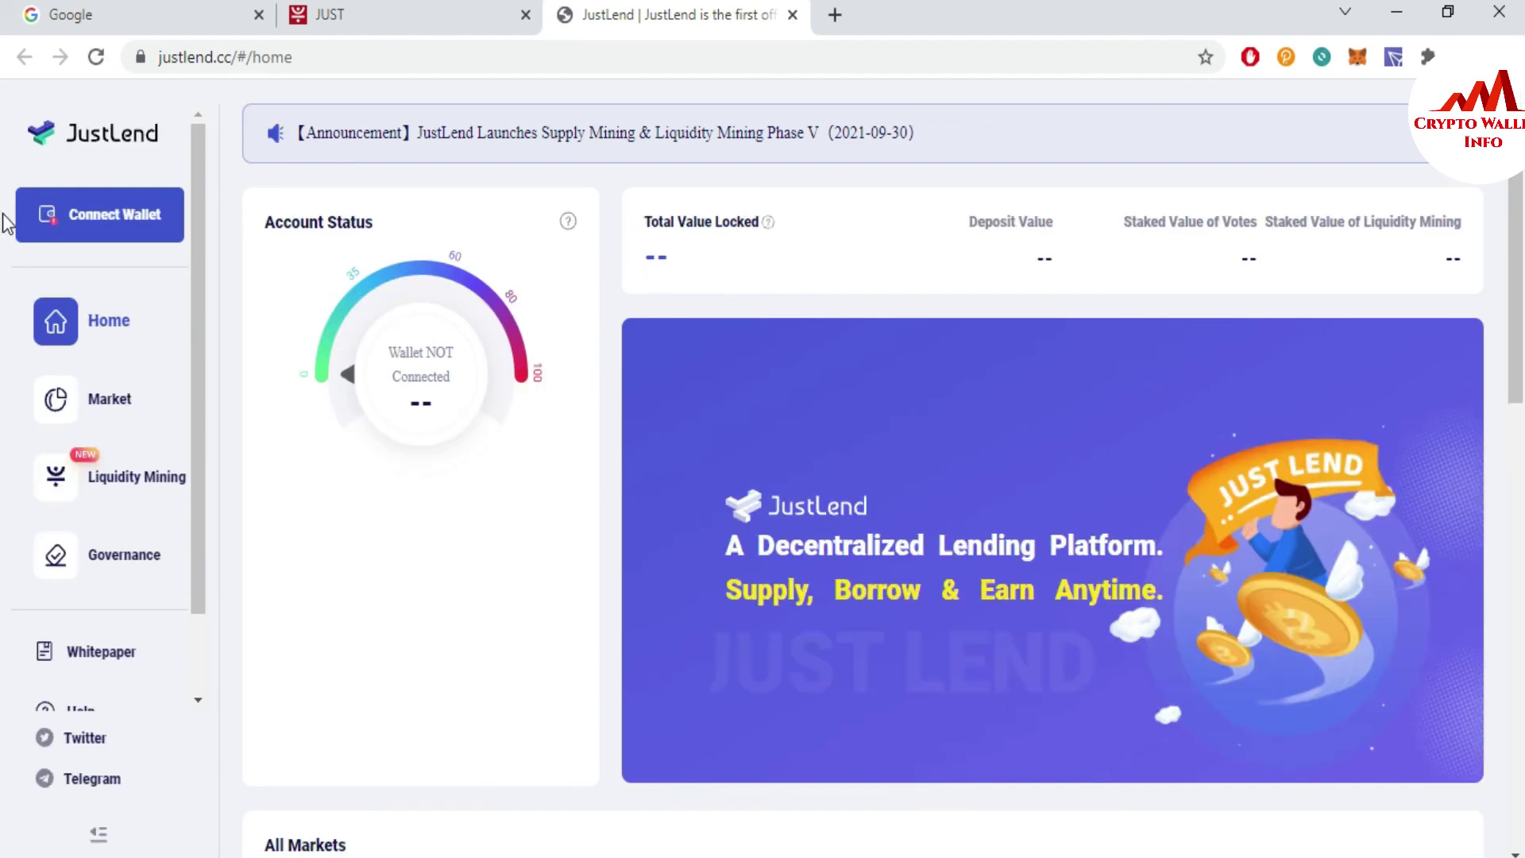
Step: Connect JustLend to the TronLink Wallet and approve the connection request
left_click(76, 230)
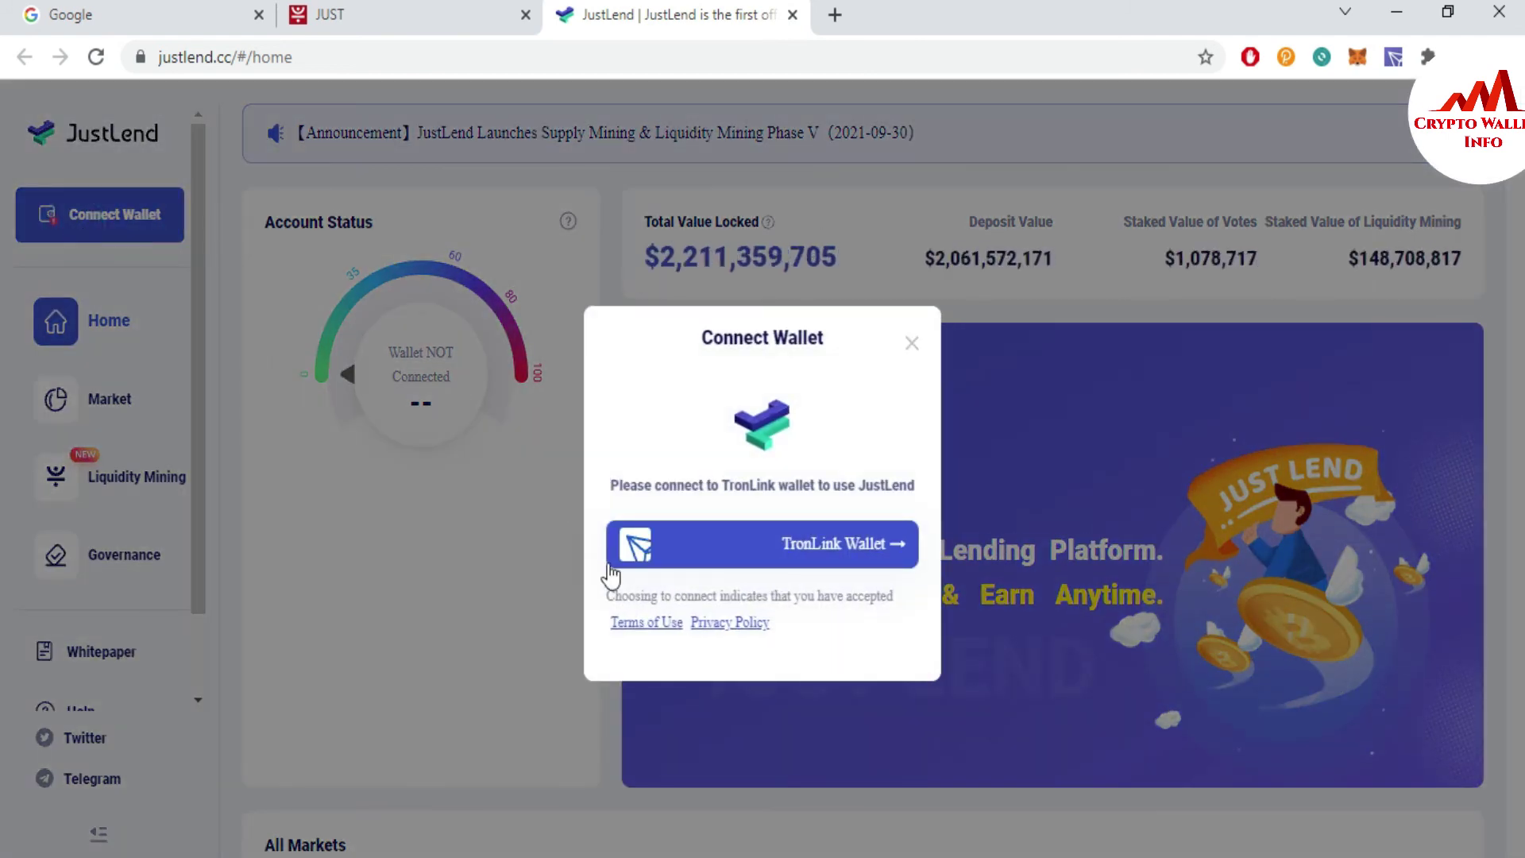
left_click(795, 541)
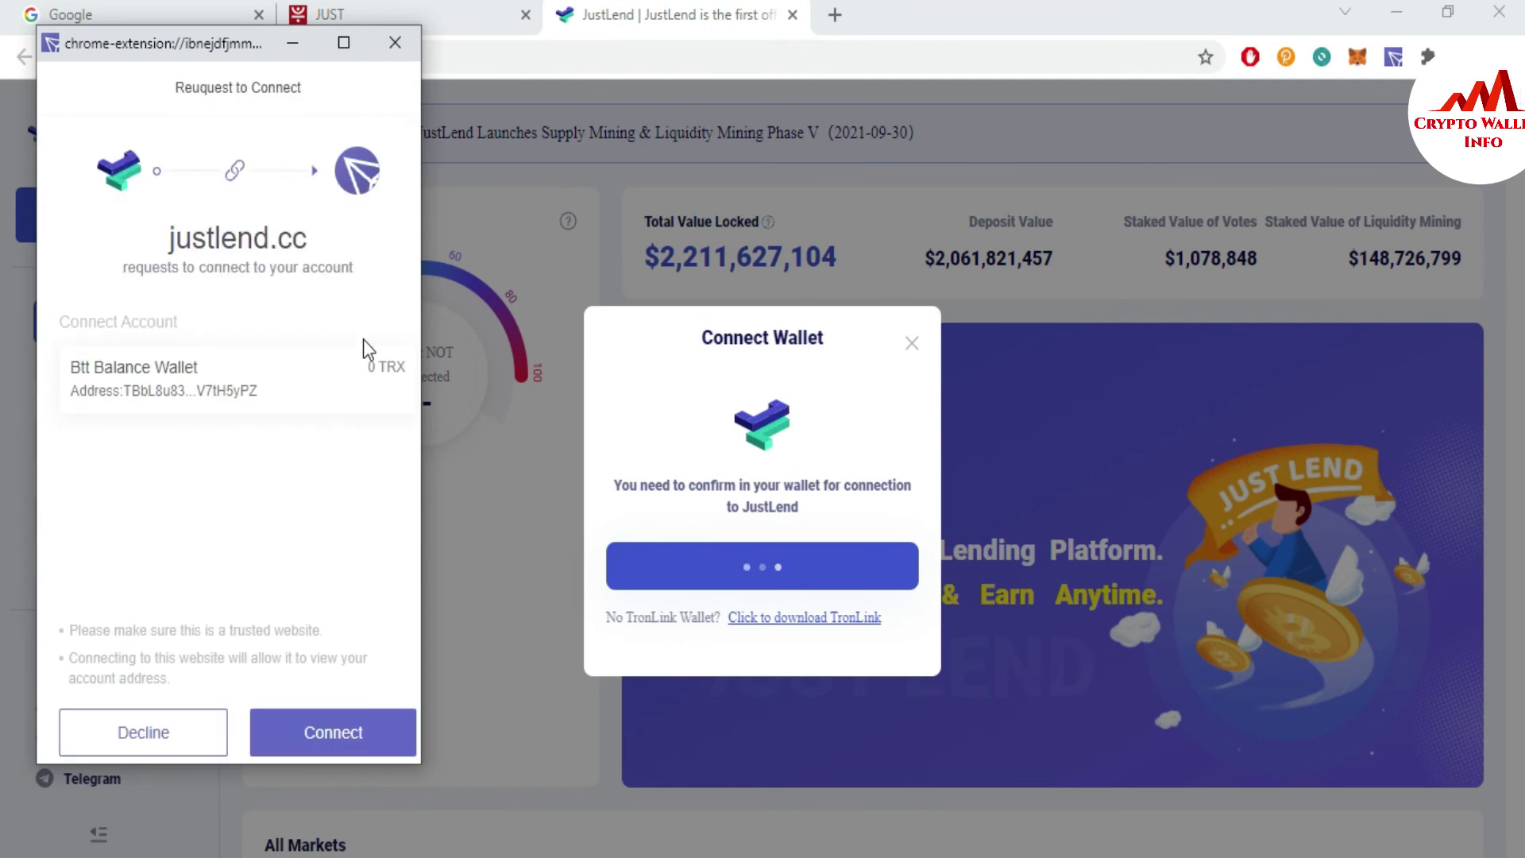
left_click(328, 731)
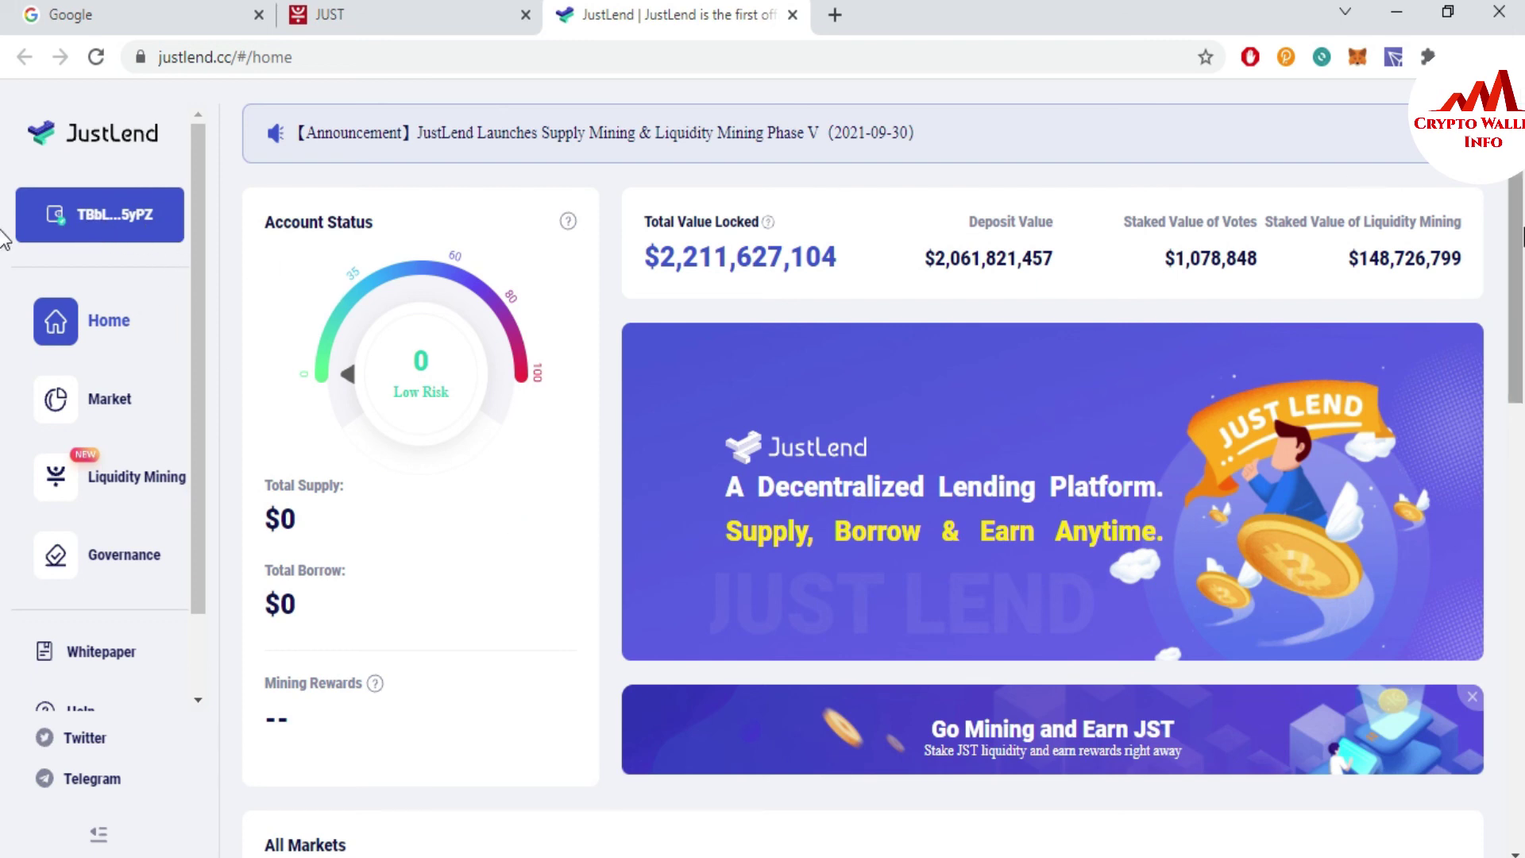
scroll(4, 419, "down", 6)
scroll(4, 418, "down", 1)
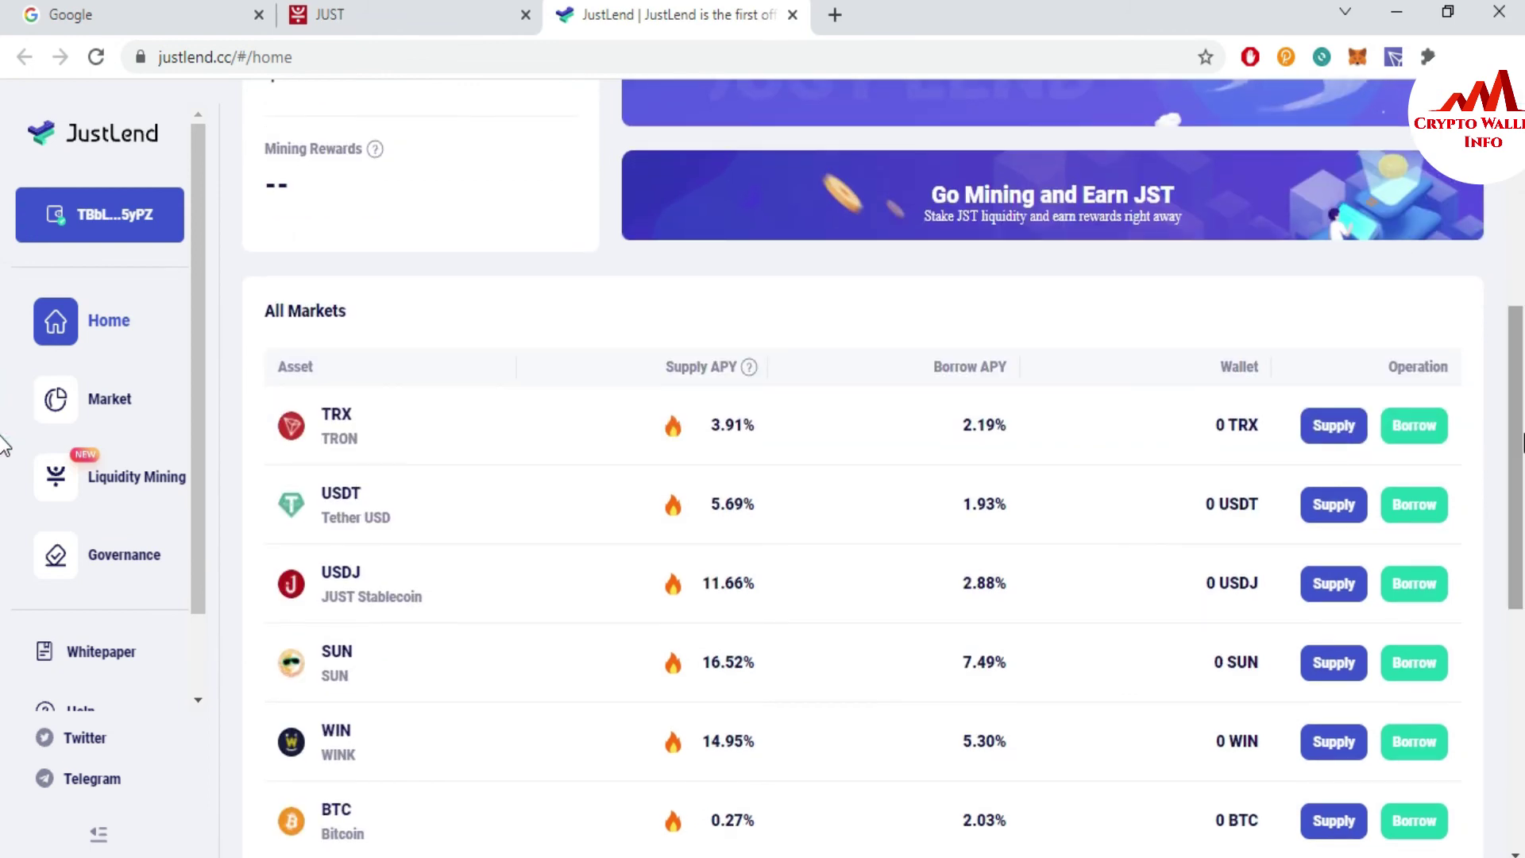
scroll(4, 445, "down", 4)
scroll(7, 457, "up", 4)
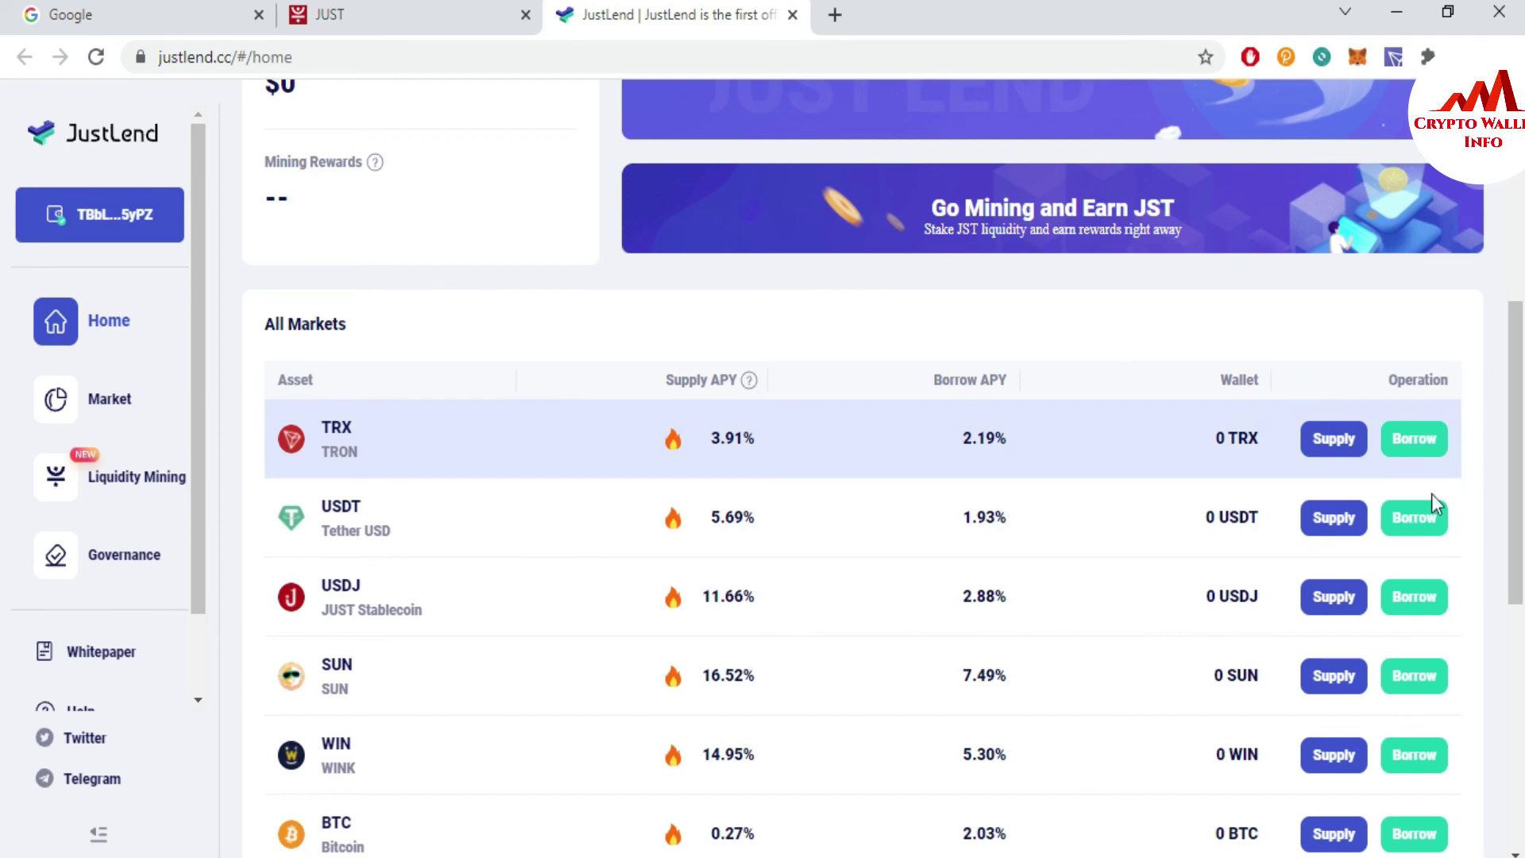
scroll(4, 525, "down", 8)
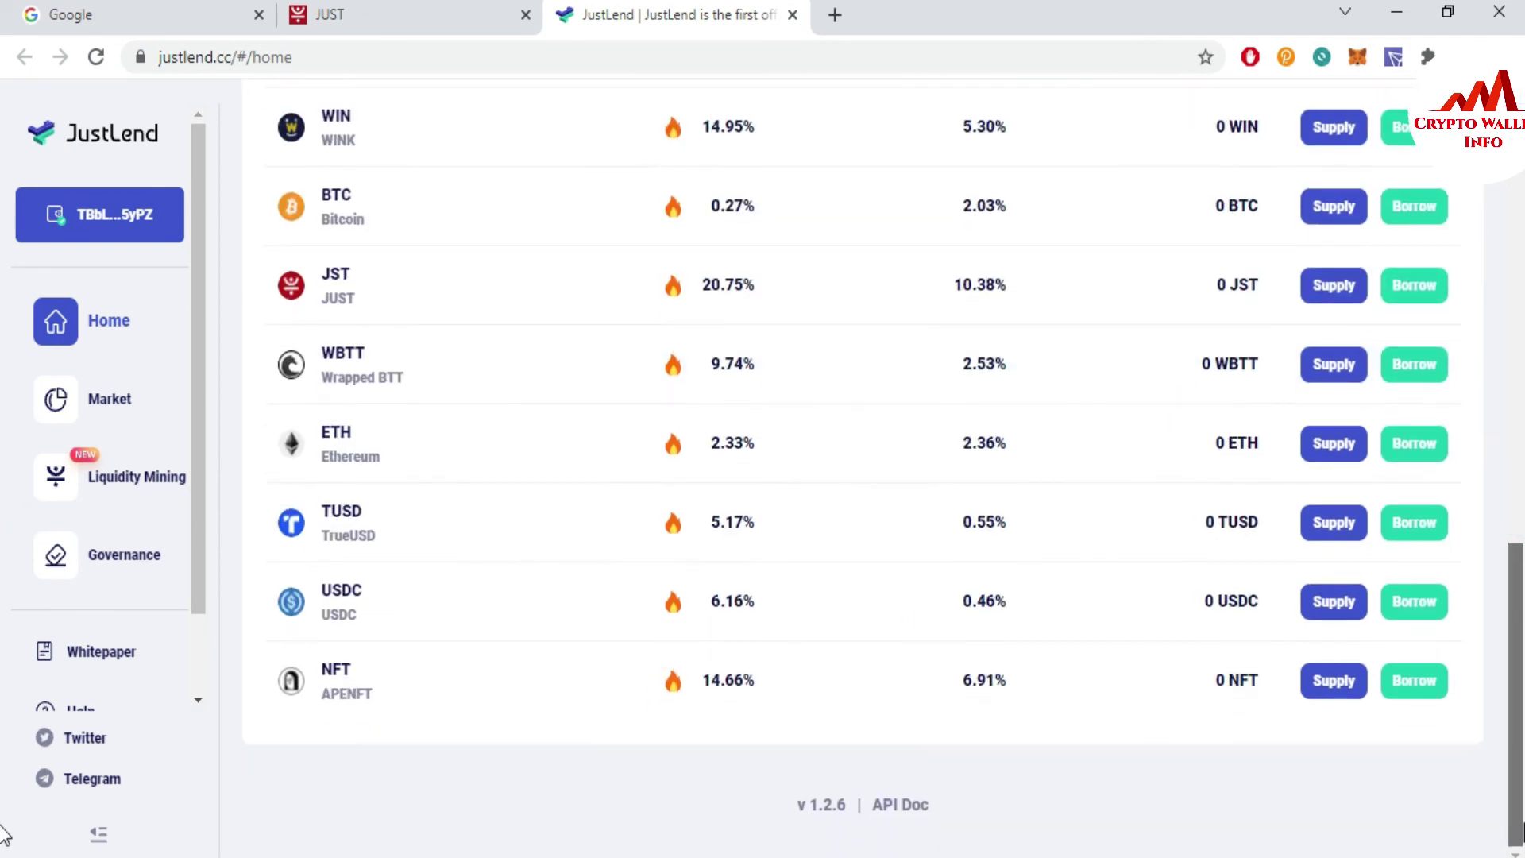
left_click_drag(1515, 643, 1508, 274)
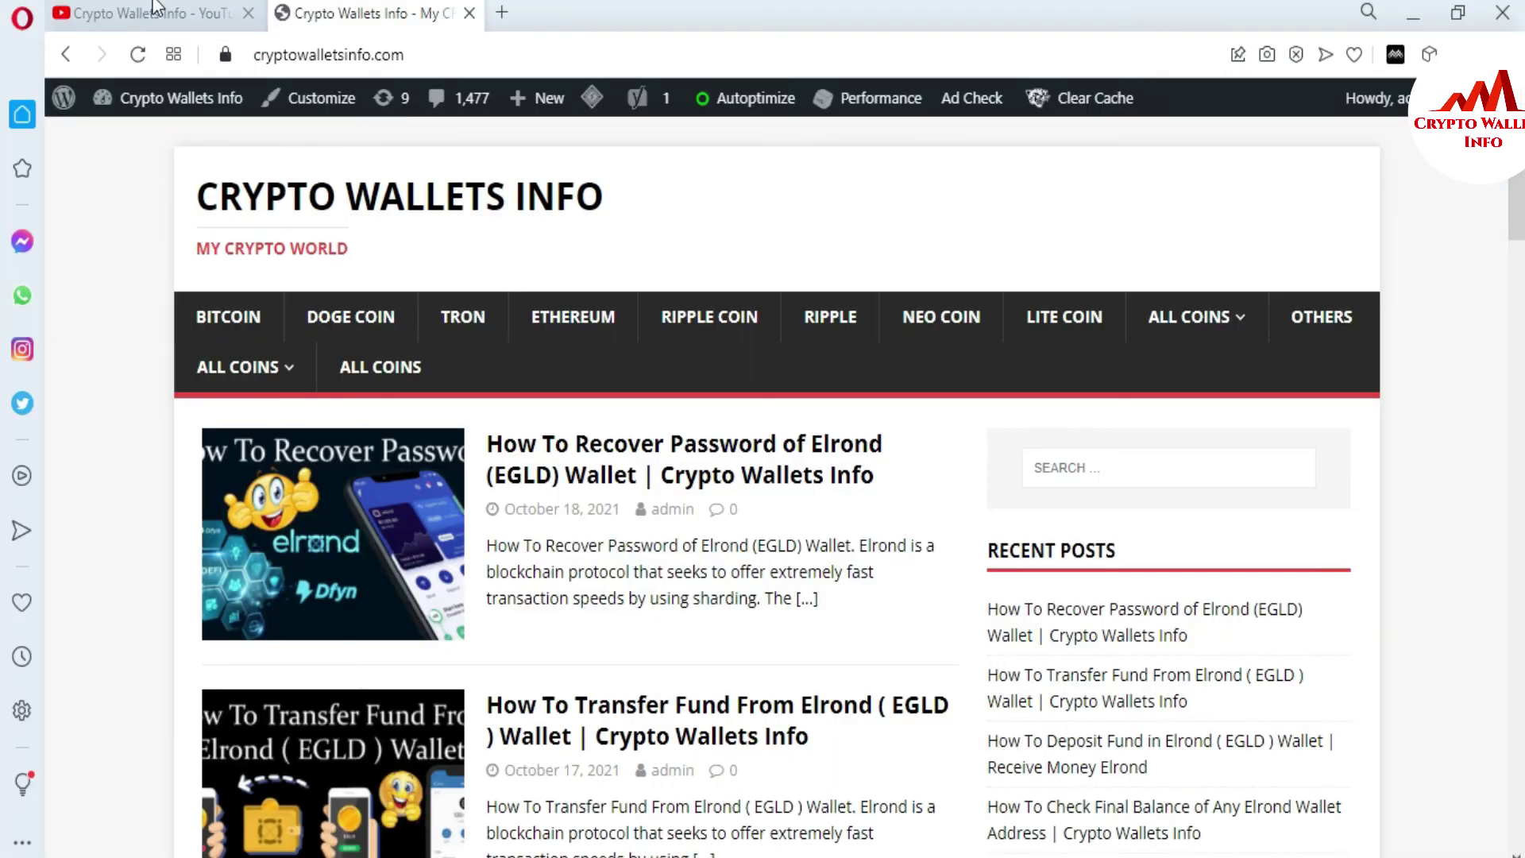
Step: Switch from the YouTube channel tab to the cryptowalletsinfo.com blog tab
left_click(127, 14)
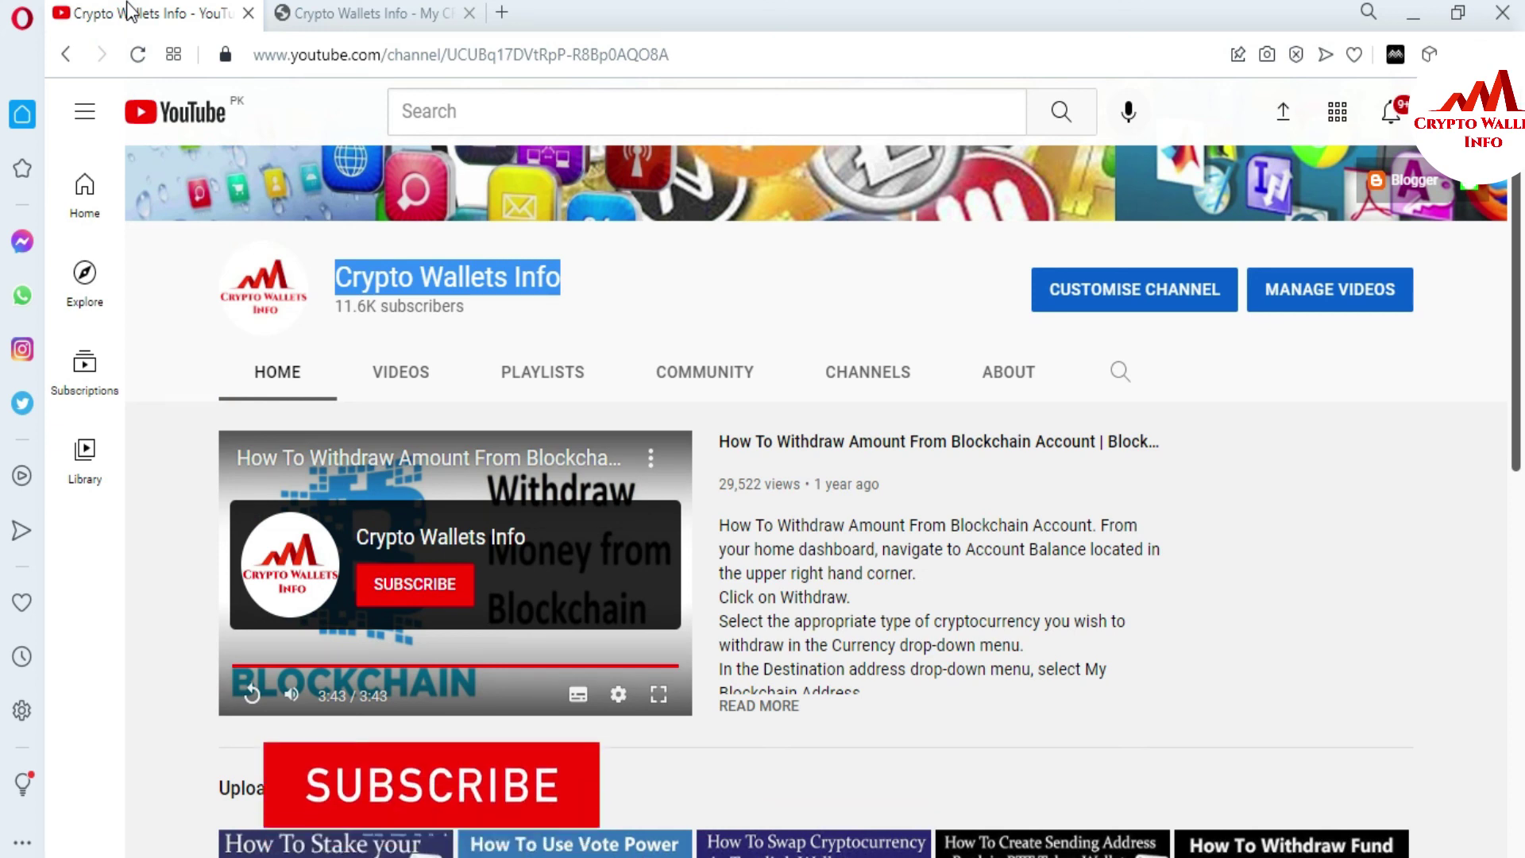
left_click(381, 12)
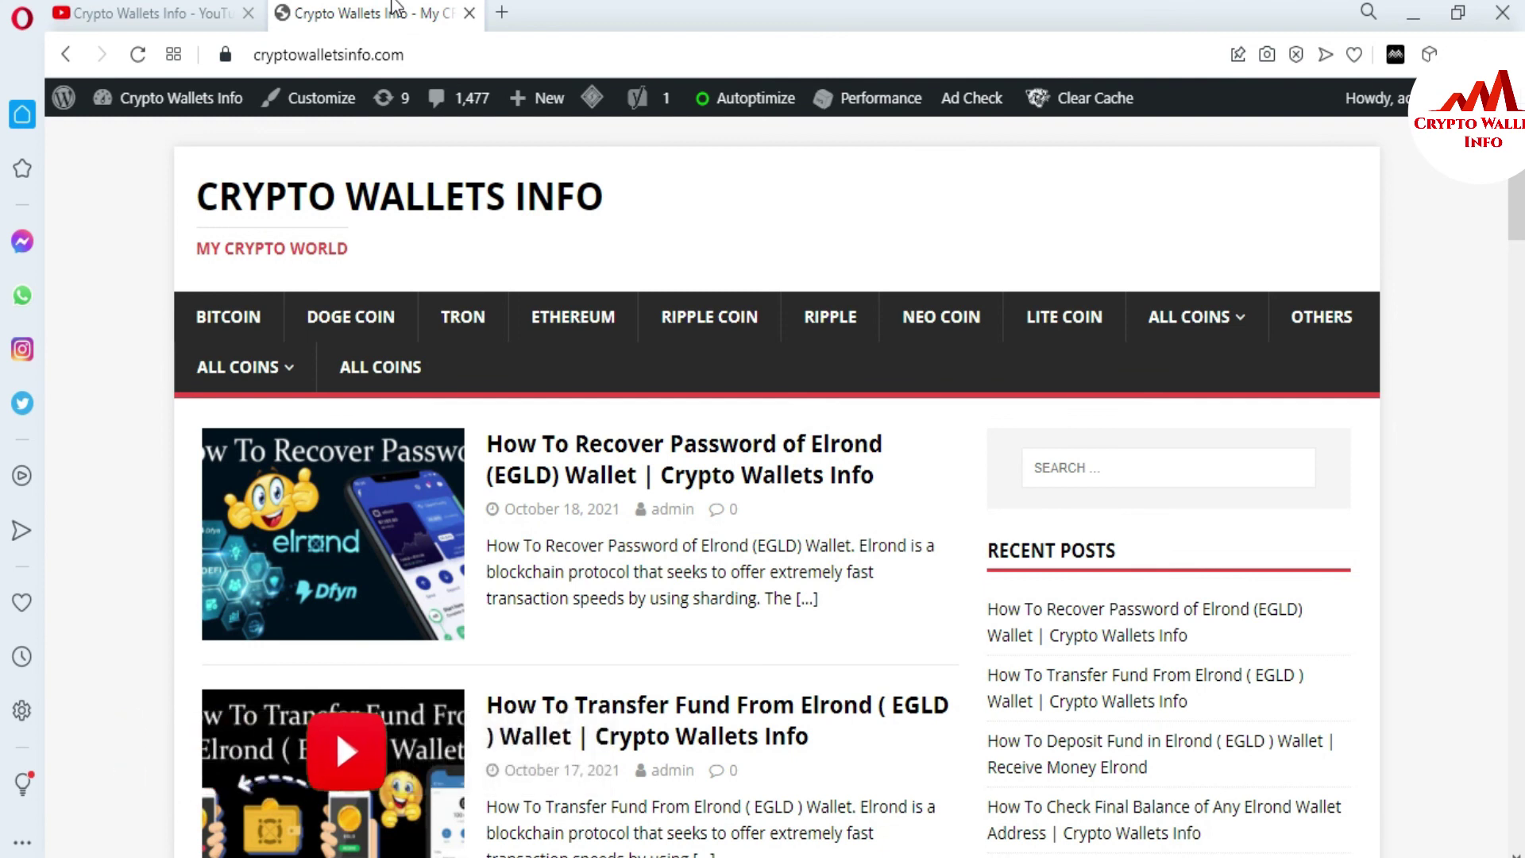